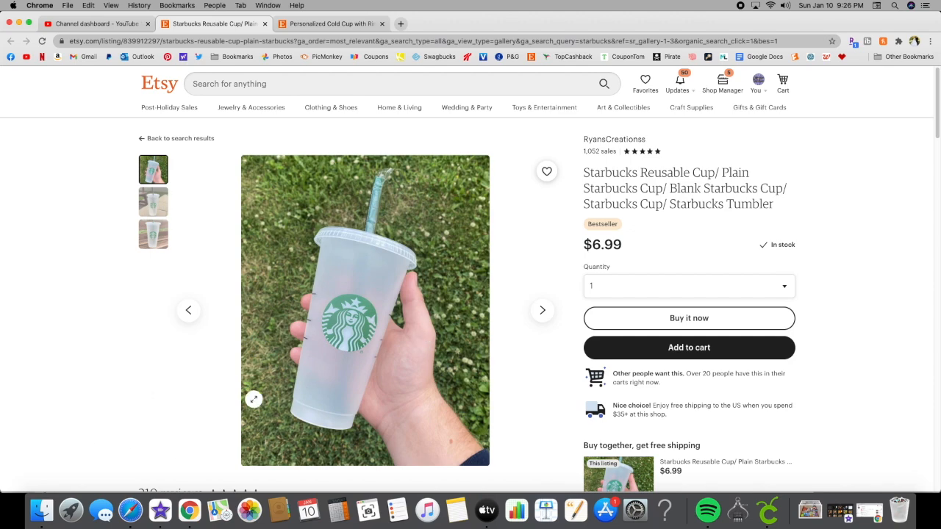
- Look over the plain reusable Starbucks cup listing and close its browser tab
scroll(639, 397, down, 5)
scroll(549, 384, up, 5)
click(264, 24)
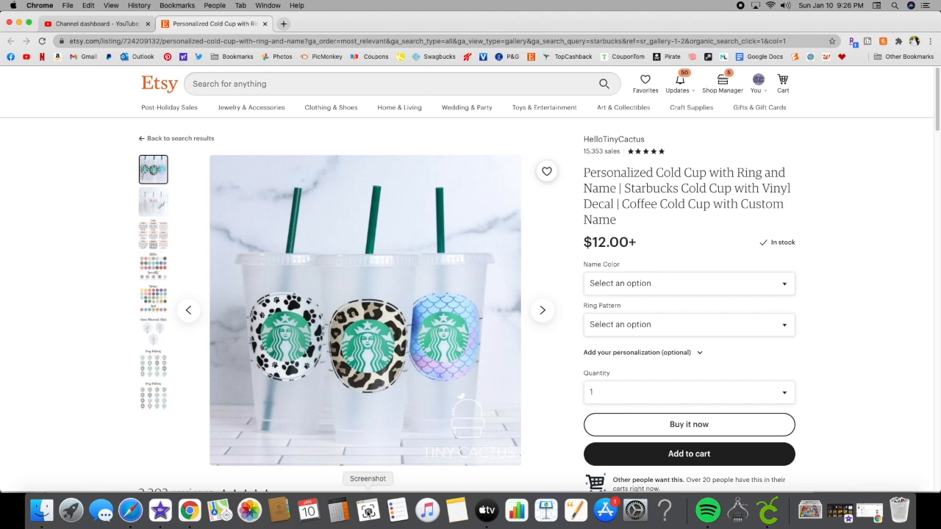
- Switch to Cricut Design Space, add a circle to the canvas and place it at about X 29, Y 11.7
click(777, 519)
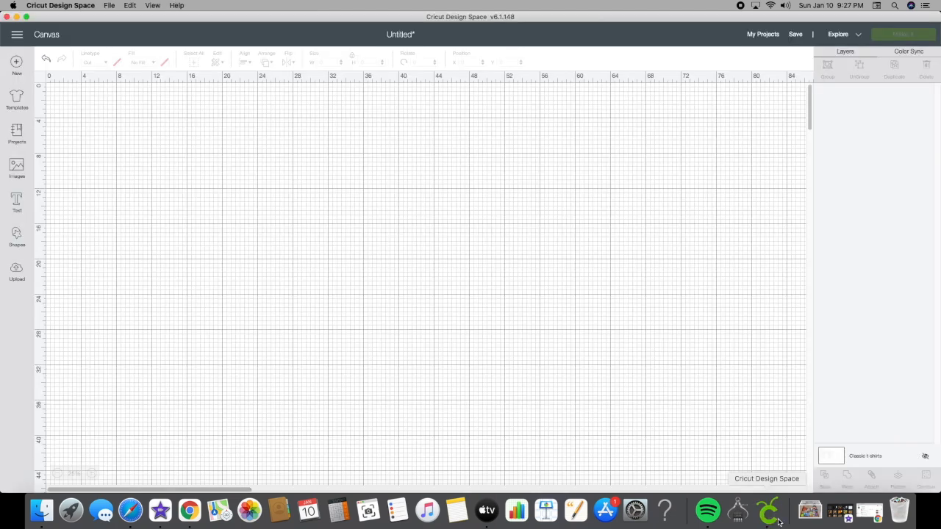
click(21, 235)
click(87, 173)
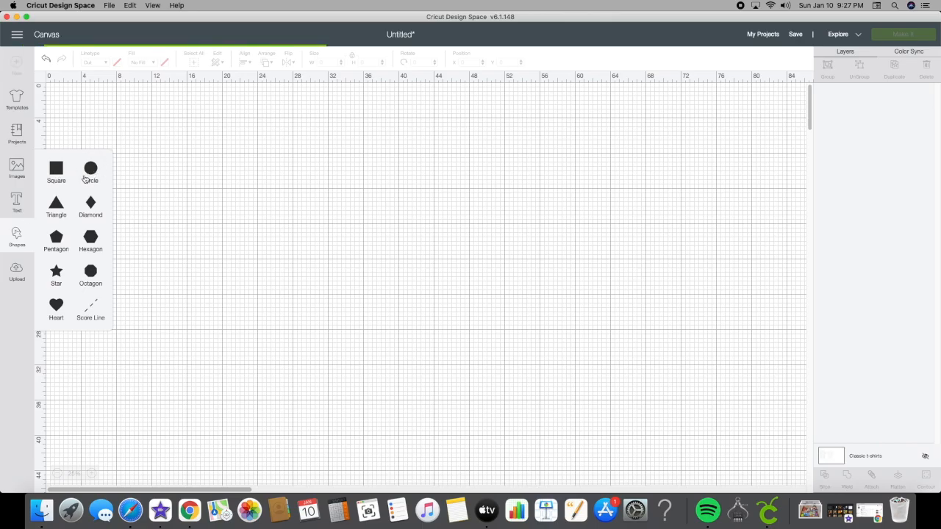
drag(72, 97, 317, 200)
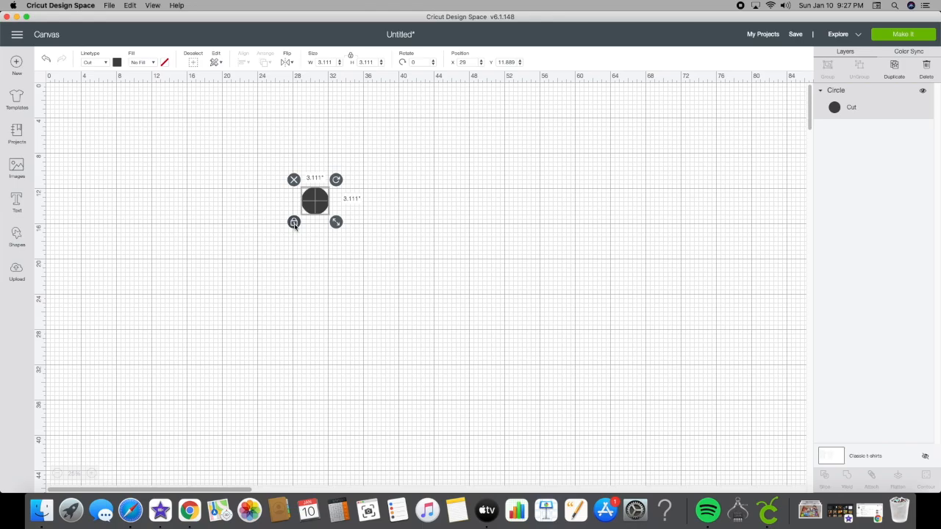
- Unlock the circle's proportions and set its size to 3.654 inches wide by 3.41 inches high
click(293, 222)
drag(336, 224, 403, 278)
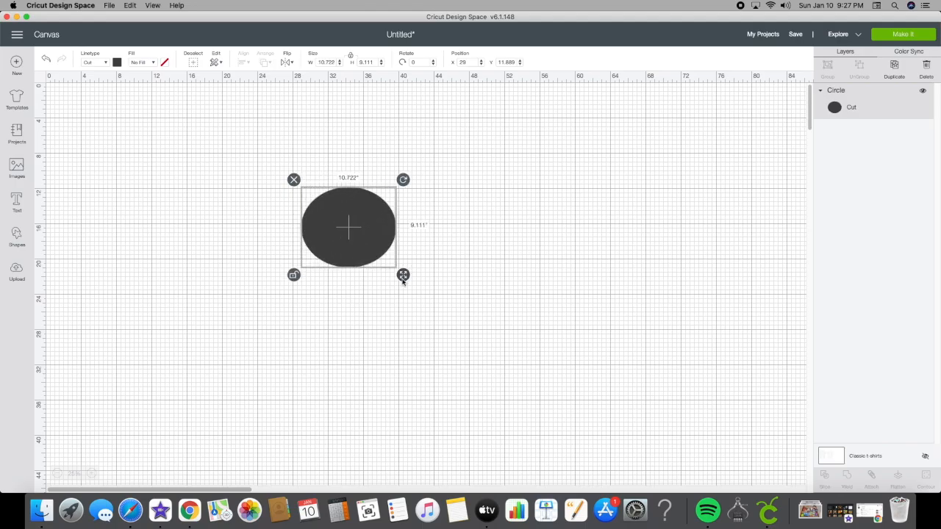
drag(318, 63, 338, 66)
text(3.654)
key(Return)
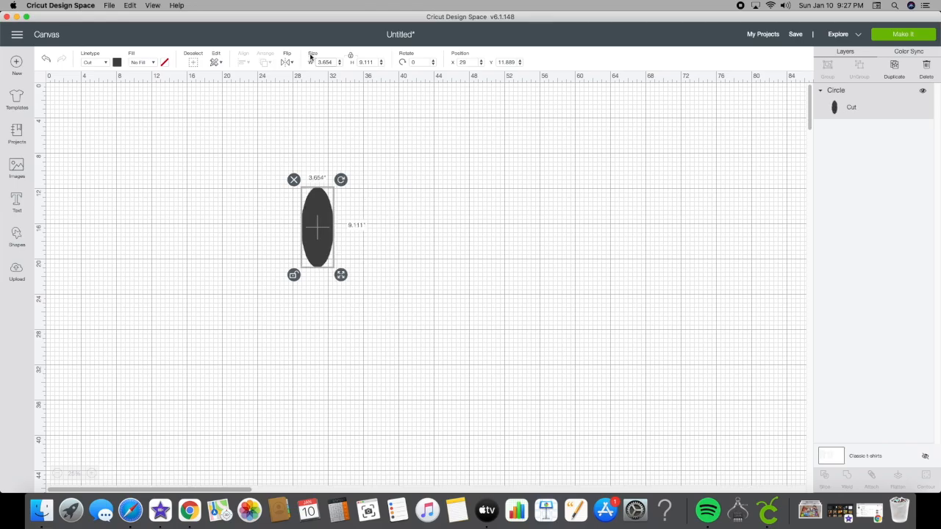
click(371, 62)
text(3.41)
key(Return)
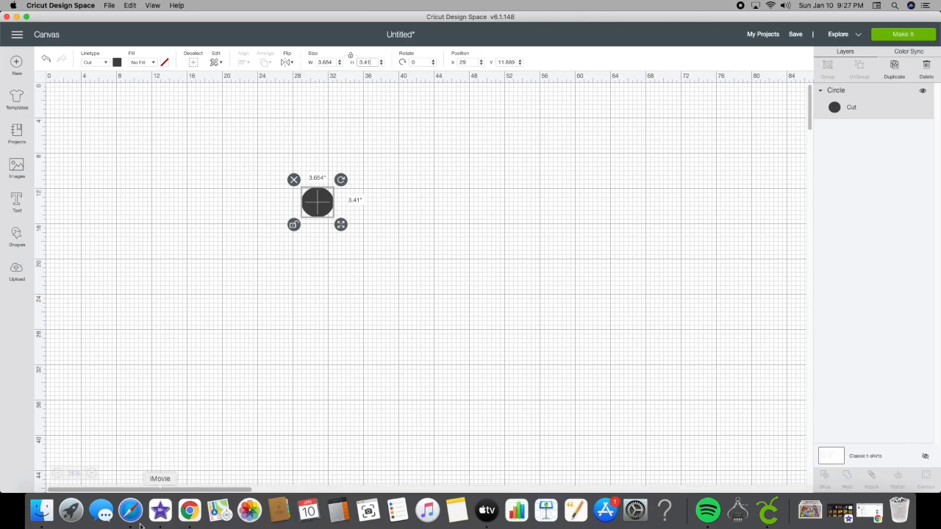
- Move the oval to about X 31.2, Y 12.0 on the canvas and deselect it
click(92, 473)
click(92, 474)
click(91, 473)
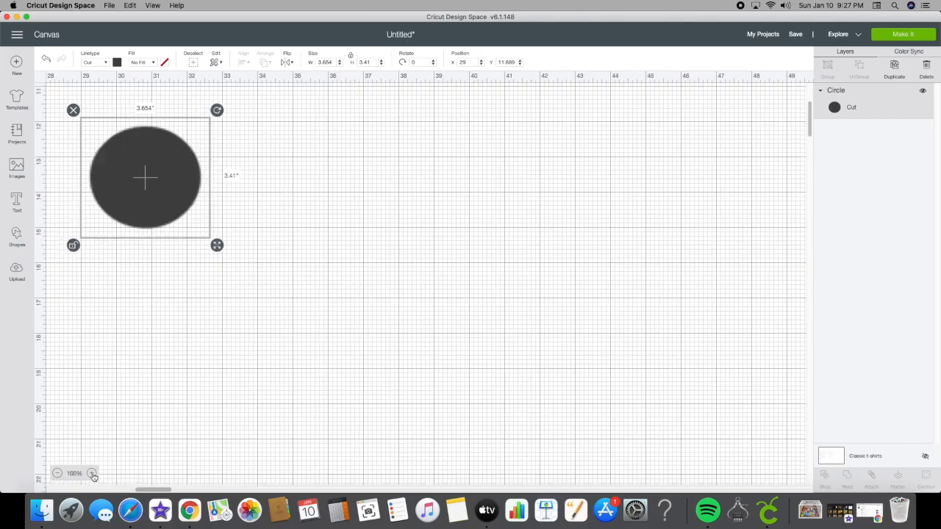
click(92, 473)
click(92, 474)
click(91, 474)
drag(221, 185, 356, 194)
click(506, 281)
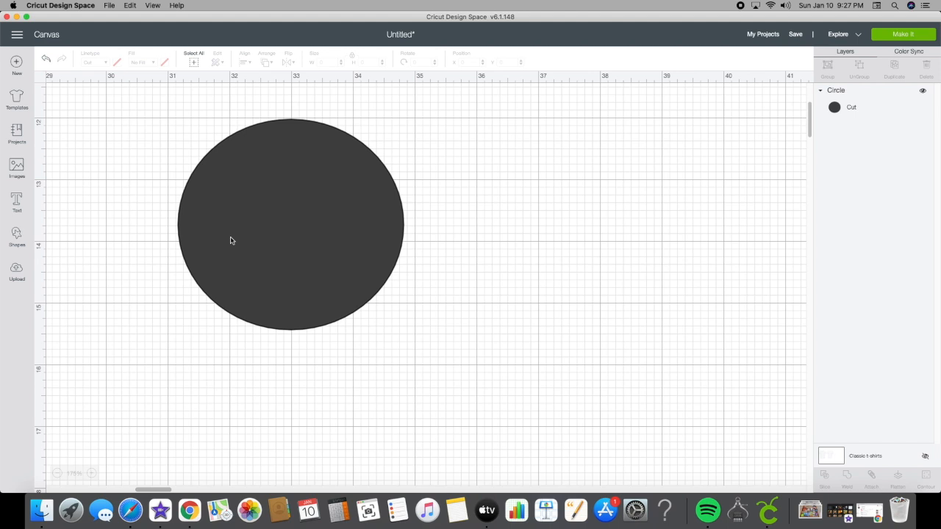
- Add a second circle and place it beside the first at about X 35.9, Y 12.7
click(17, 233)
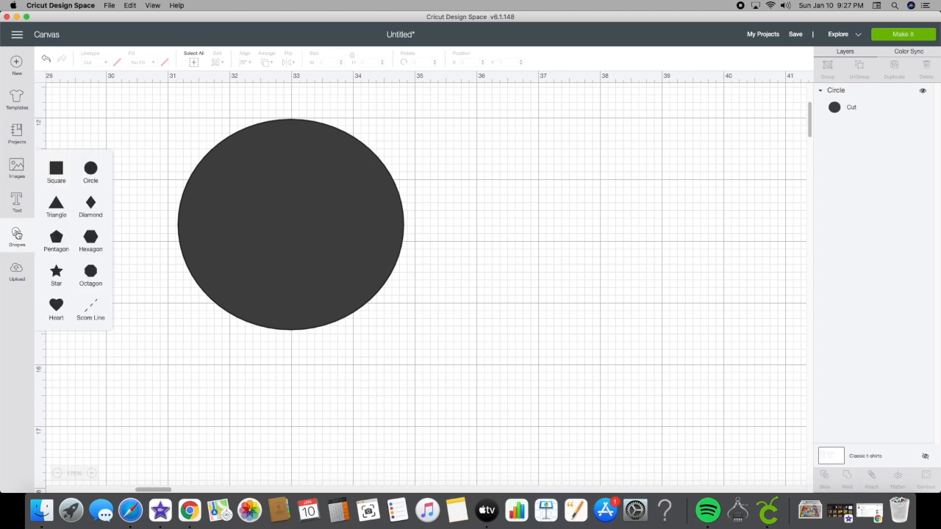
click(85, 168)
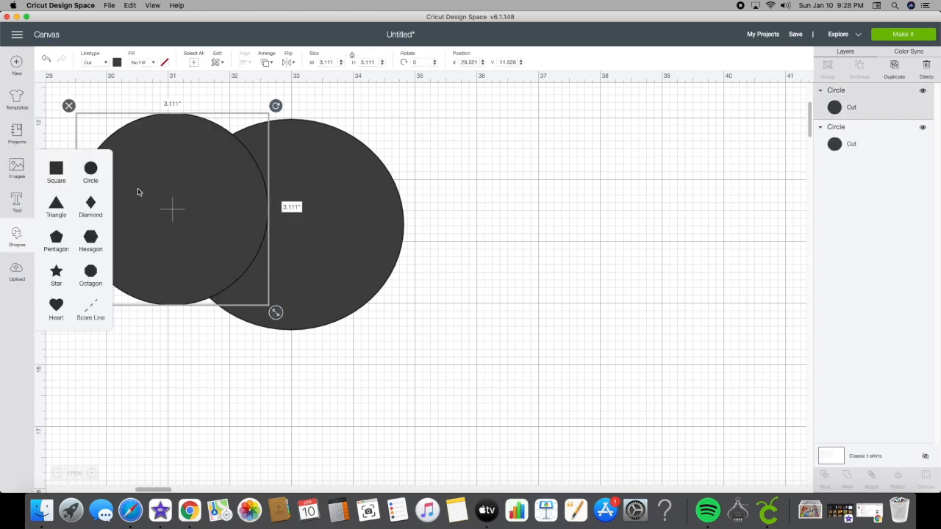
drag(140, 193, 536, 237)
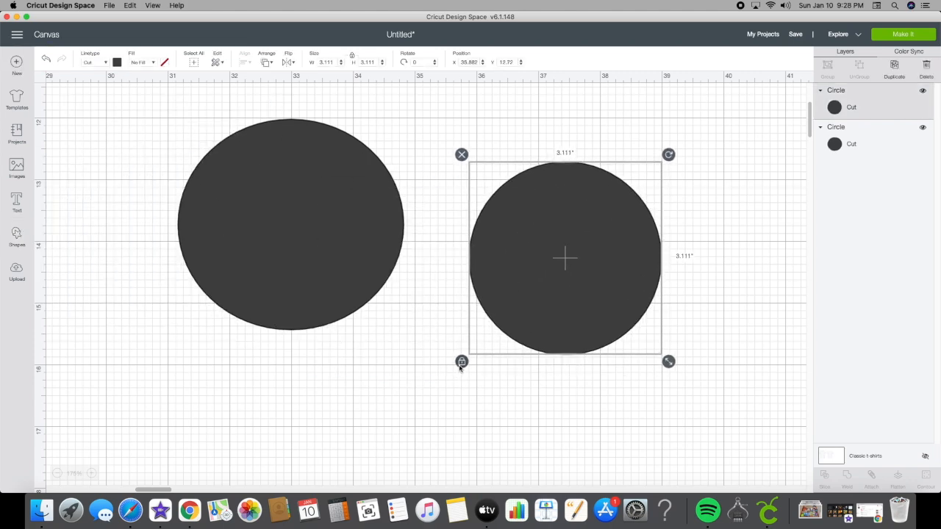
- Set the second circle's size to 2.125 inches wide by 2 inches high with its proportions unlocked
click(309, 60)
text(2.125)
key(Return)
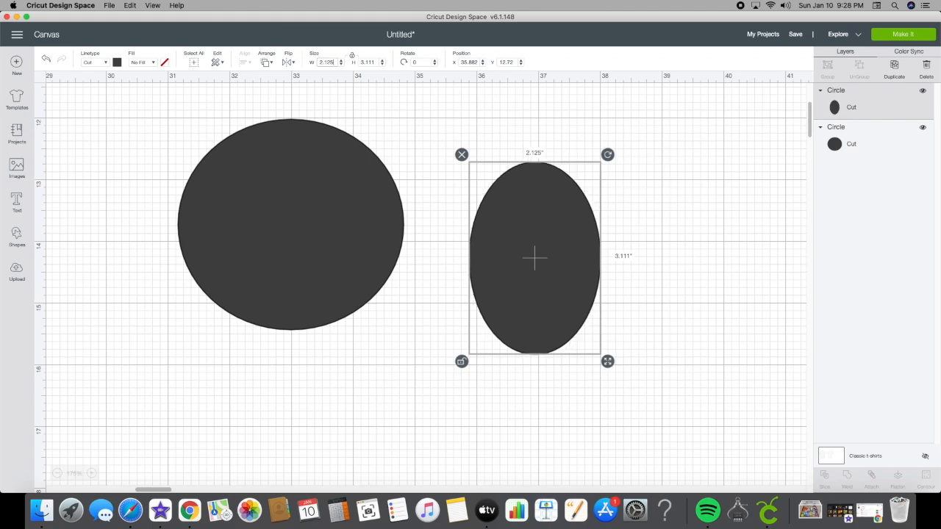
click(372, 61)
text(2)
key(Return)
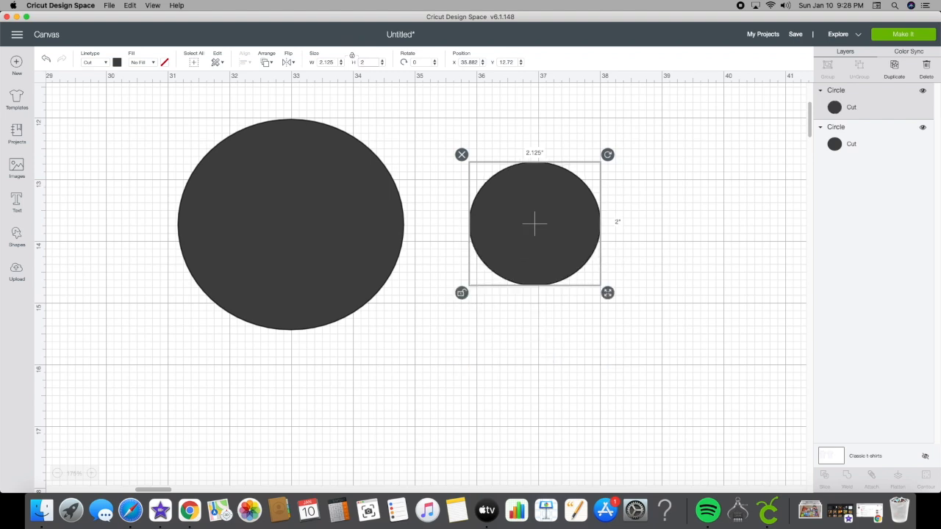
- Place the smaller oval over the middle of the larger one
drag(547, 231, 321, 234)
click(480, 256)
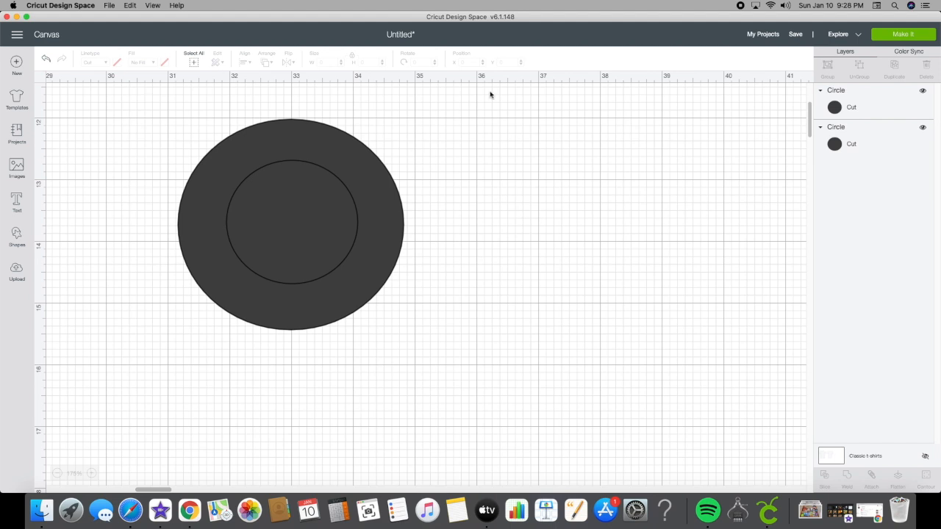
drag(269, 178, 508, 171)
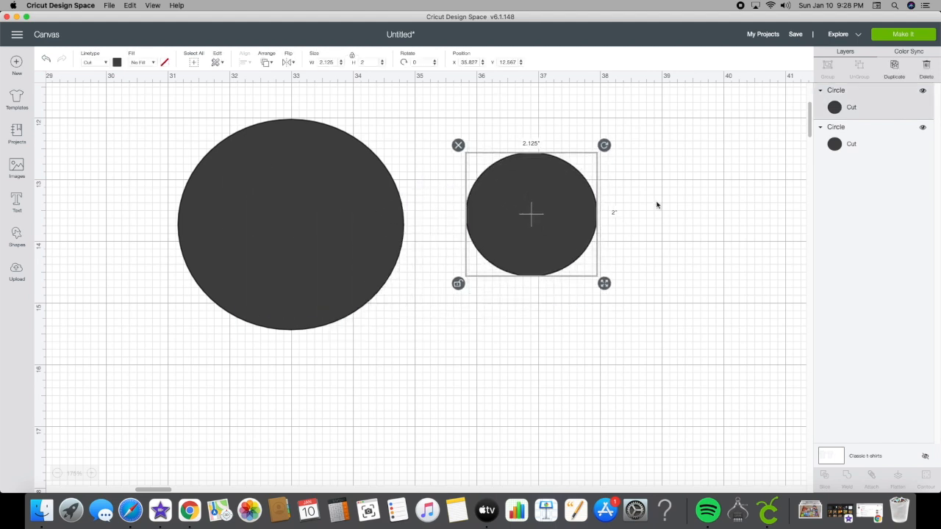
drag(574, 206, 333, 219)
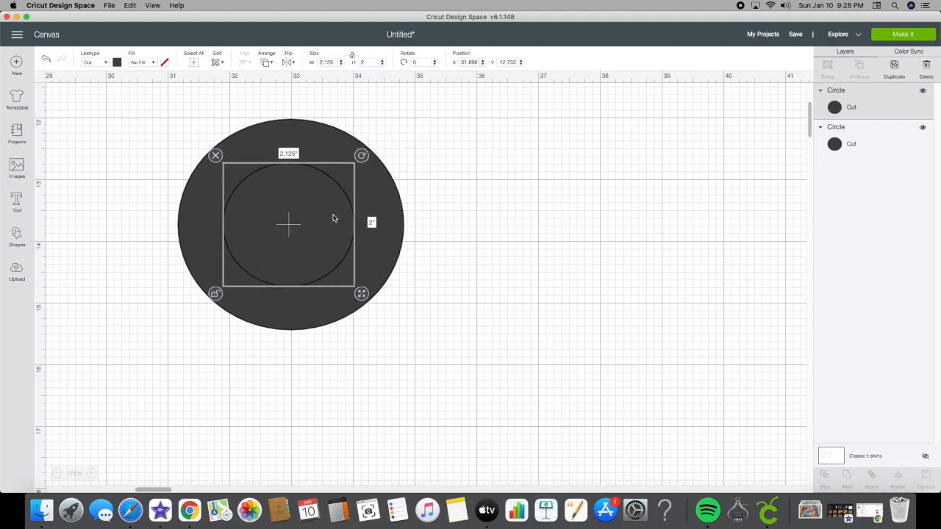
click(512, 229)
- Center both ovals on each other and slice the smaller one out of the larger one
drag(165, 101, 462, 331)
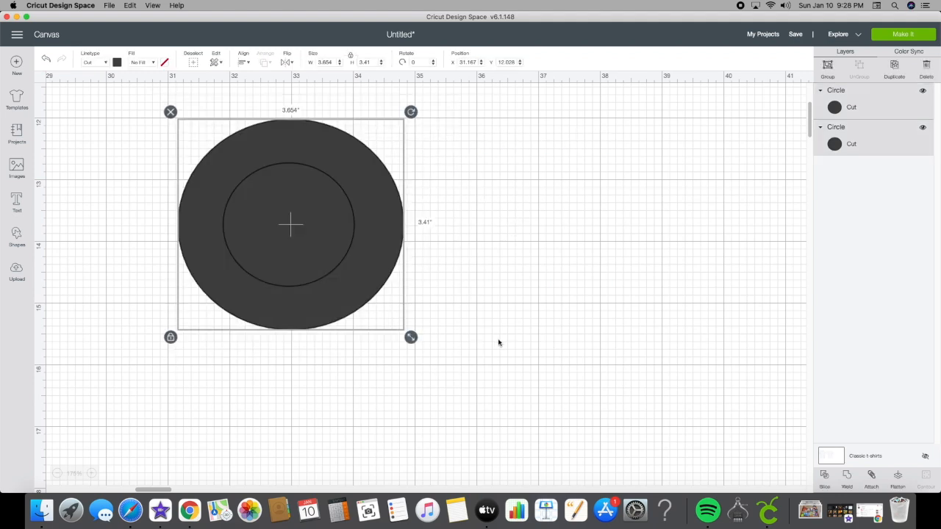
click(245, 63)
click(270, 165)
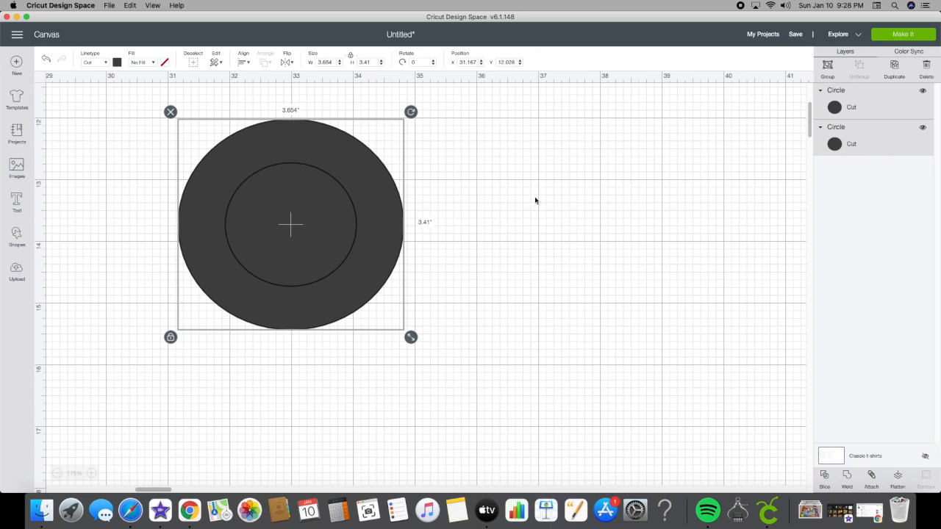
click(824, 478)
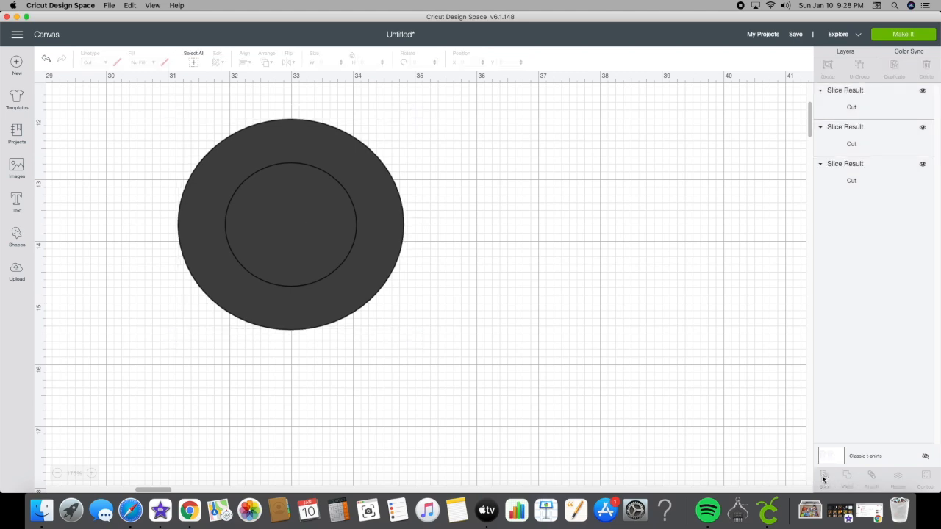
- Pull the slice results apart so the ring and the two solid ovals lie separately on the canvas
drag(325, 247, 563, 248)
drag(267, 238, 401, 447)
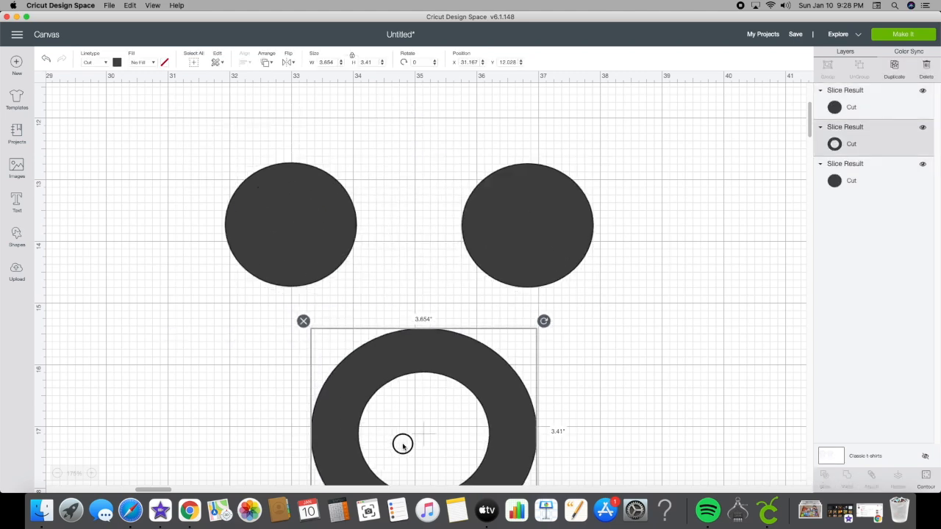
drag(267, 275, 208, 263)
drag(377, 445, 300, 313)
click(367, 435)
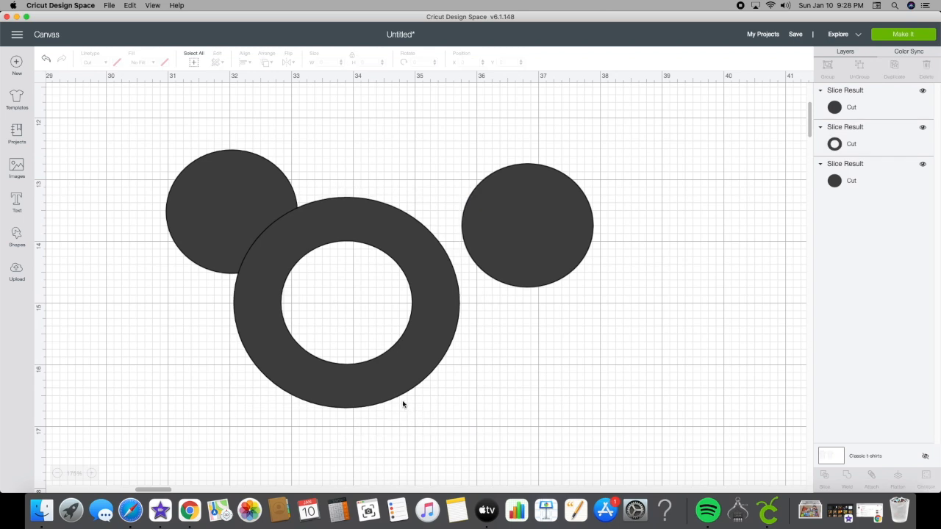
drag(382, 367, 416, 388)
drag(512, 257, 514, 254)
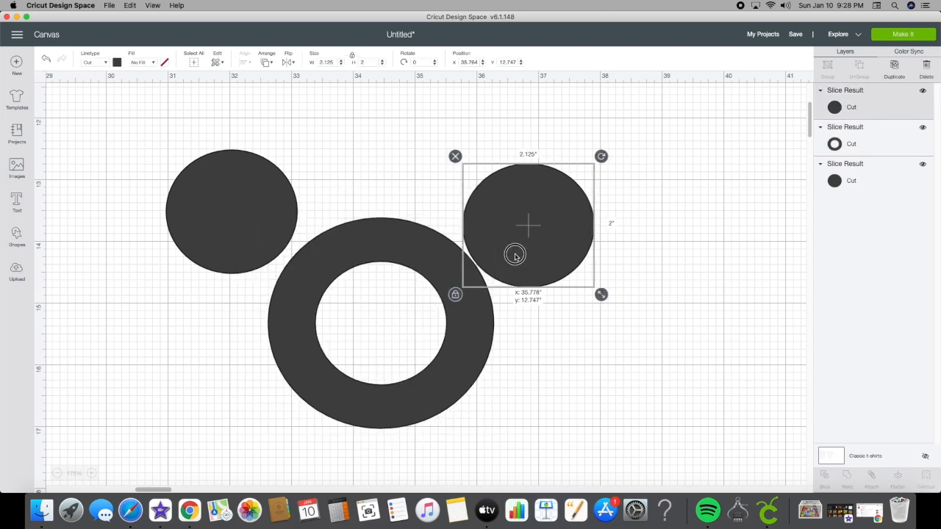
- Delete the two solid ovals and move the remaining ring to about X 31.2, Y 12.3
click(456, 155)
click(261, 192)
click(159, 144)
drag(351, 266, 264, 186)
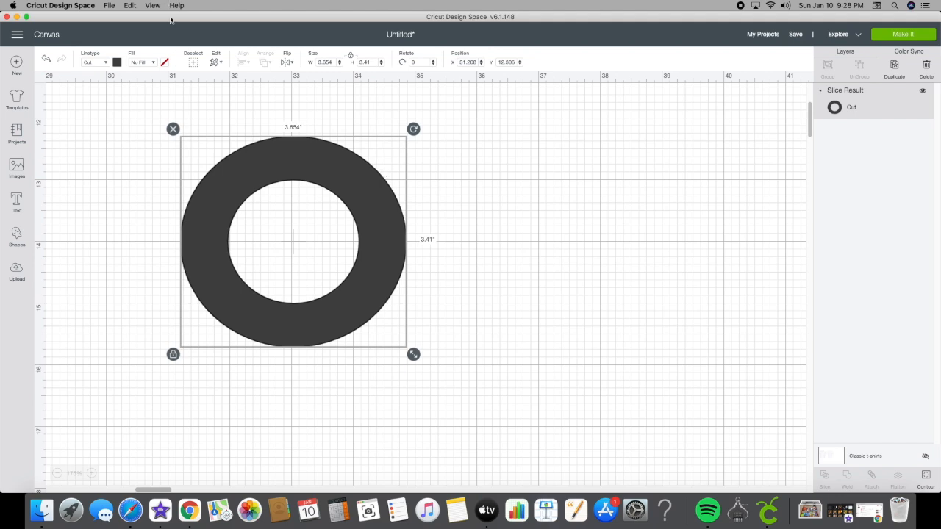
- Check the ring decals in the personalized cold cup listing in Chrome, and return to Cricut Design Space
click(189, 510)
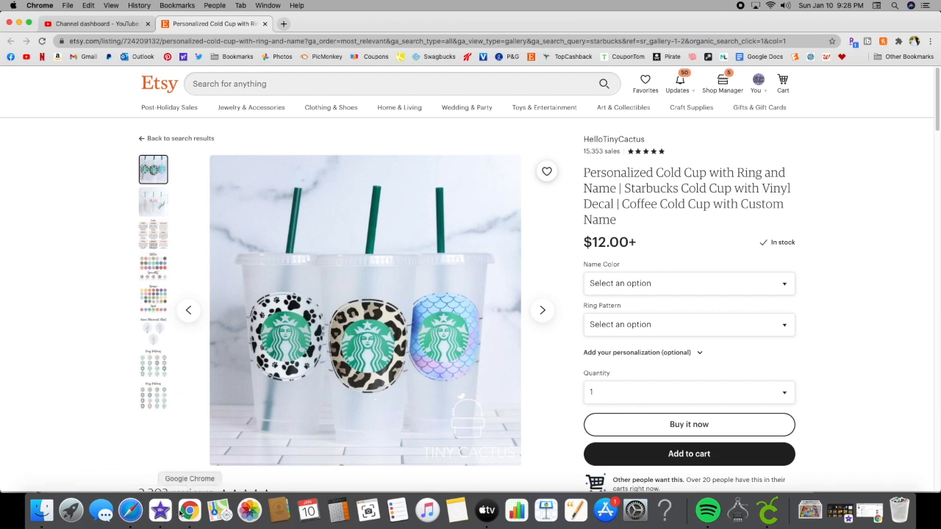
click(767, 510)
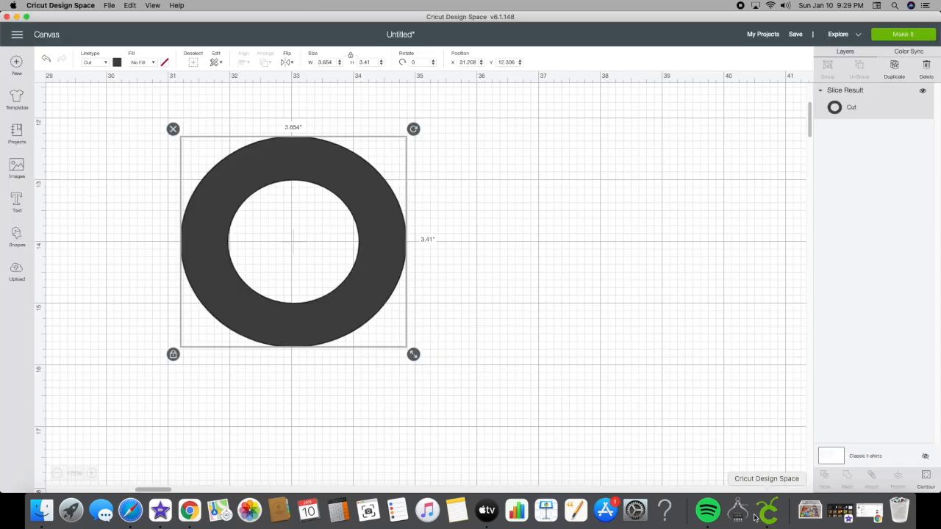
click(17, 237)
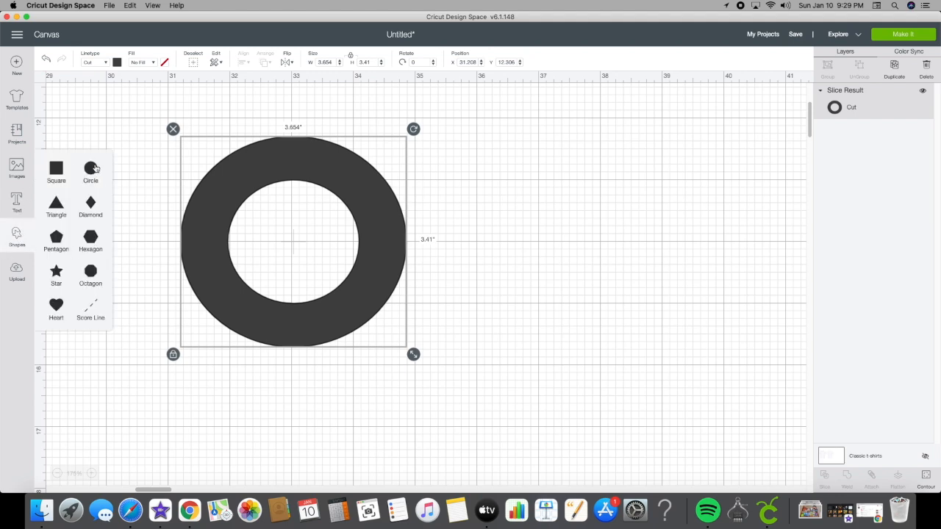
click(94, 169)
drag(306, 342, 380, 363)
drag(303, 308, 584, 274)
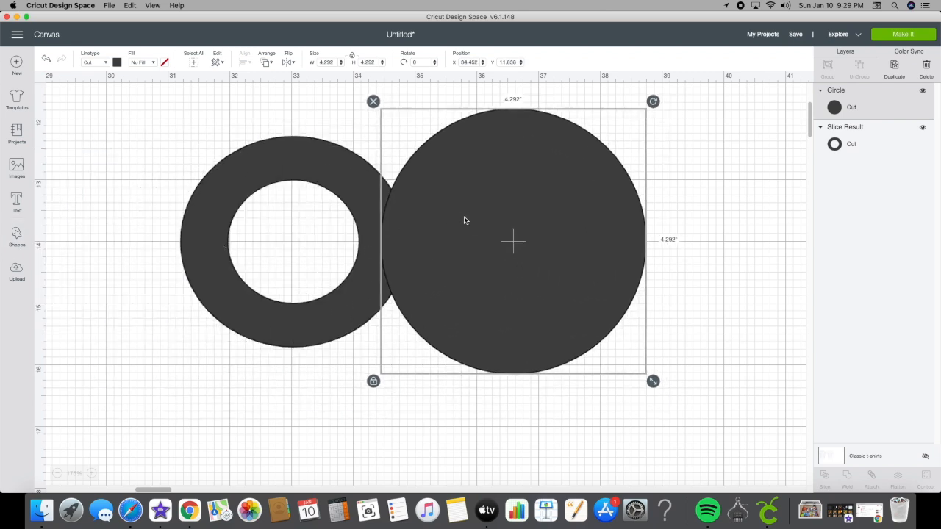
drag(456, 219, 525, 231)
click(435, 103)
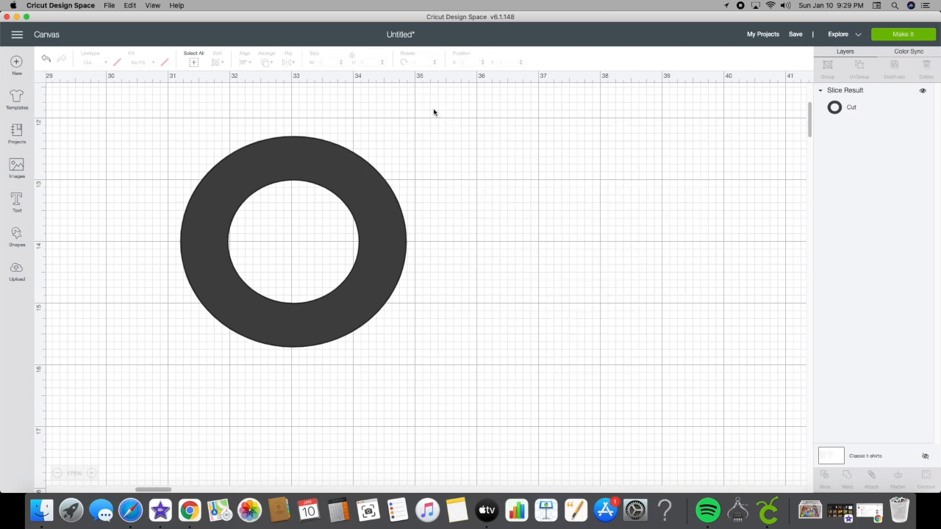
- Change the ring's material color to purple and move the ring to about X 32.6, Y 12.7
drag(326, 156, 431, 200)
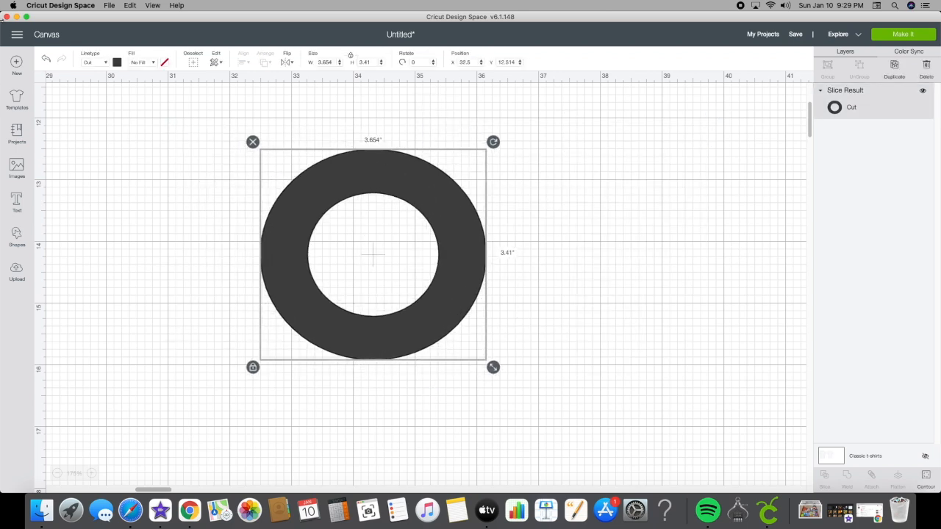
click(120, 64)
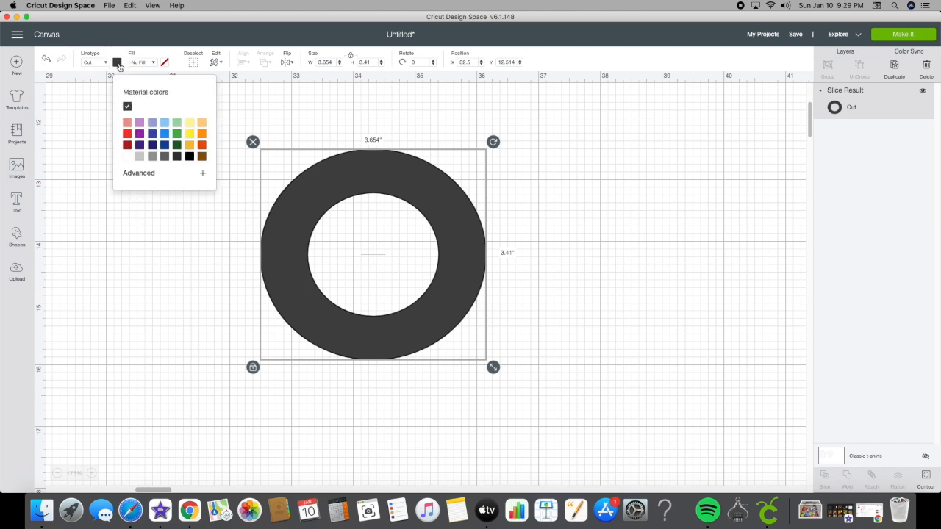
click(139, 133)
click(166, 209)
drag(401, 181, 406, 190)
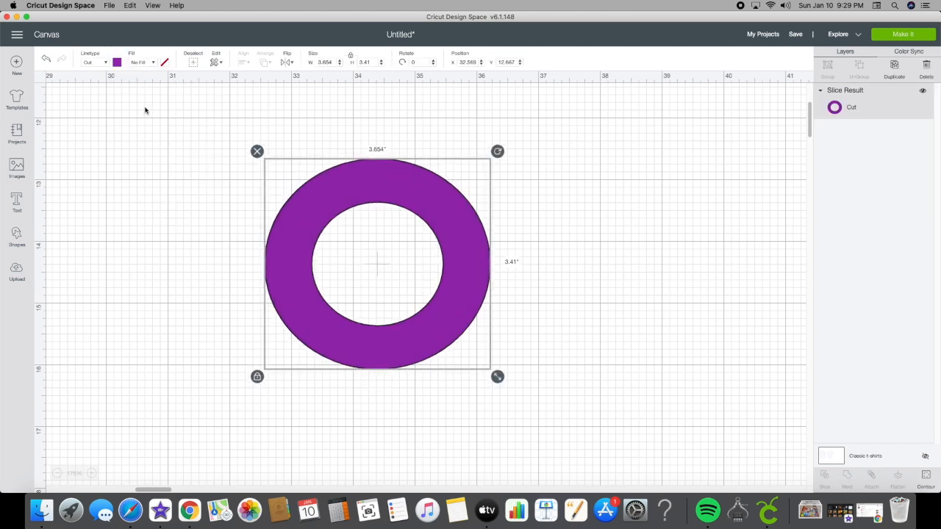
- Add a text object with the possessive form of the customer's first name and place it across the ring's upper part
click(15, 201)
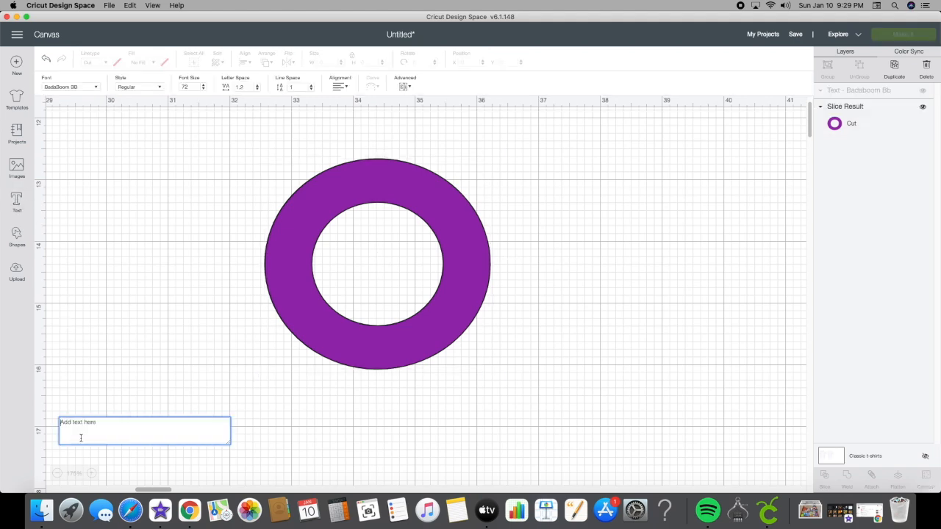
text(Jennifr)
key(BackSpace)
text(er's)
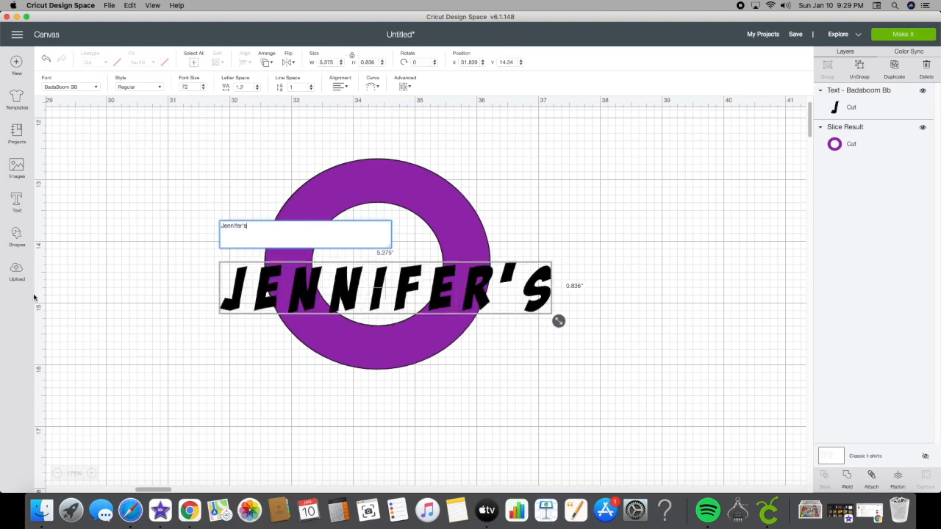
click(118, 341)
drag(309, 291, 320, 183)
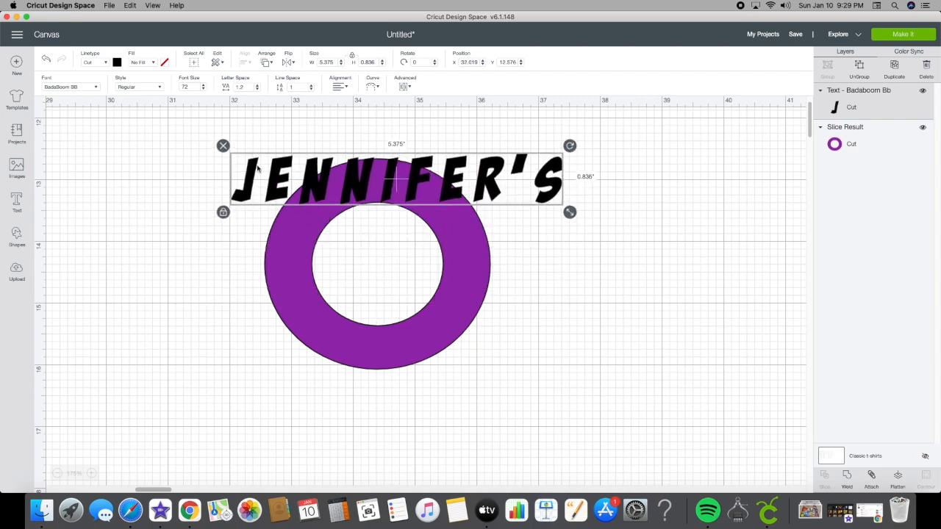
- Set the name text's font to Arial Black from the system fonts
click(64, 87)
click(631, 64)
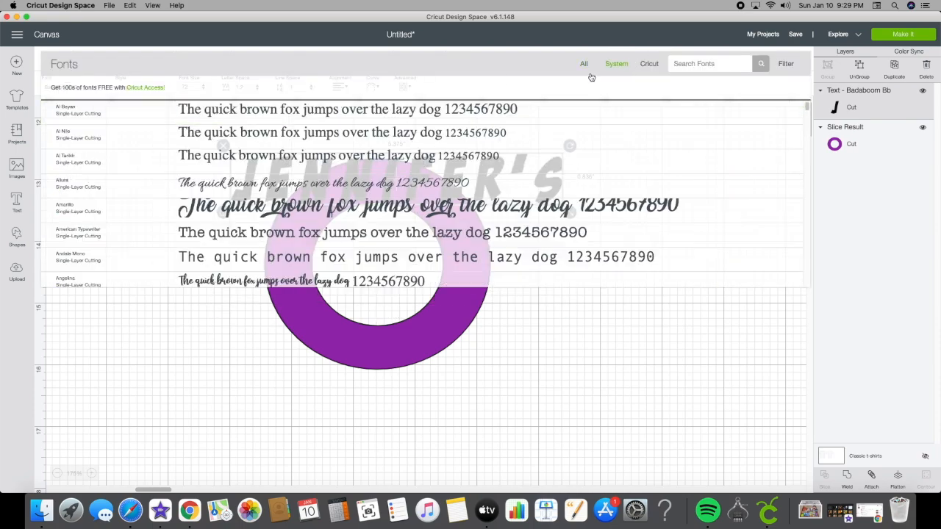
scroll(441, 156, down, 5)
scroll(441, 156, down, 5)
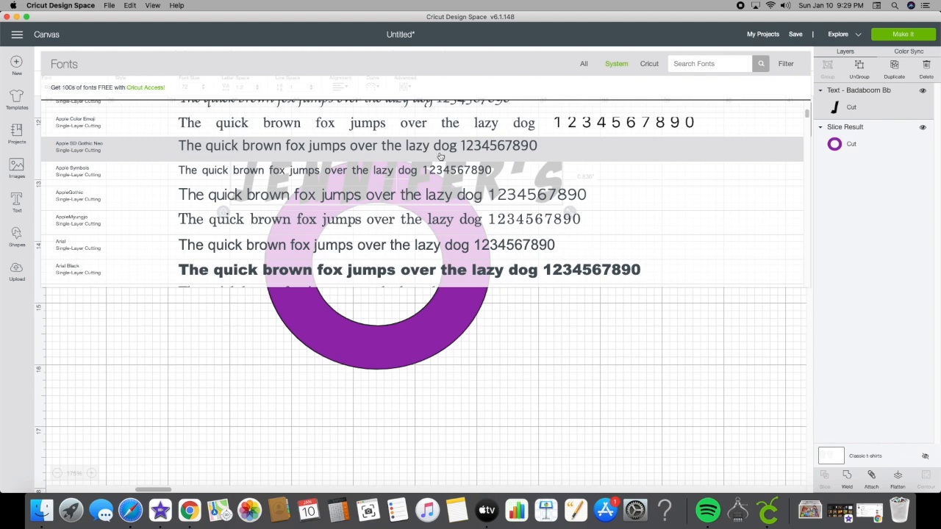
click(362, 222)
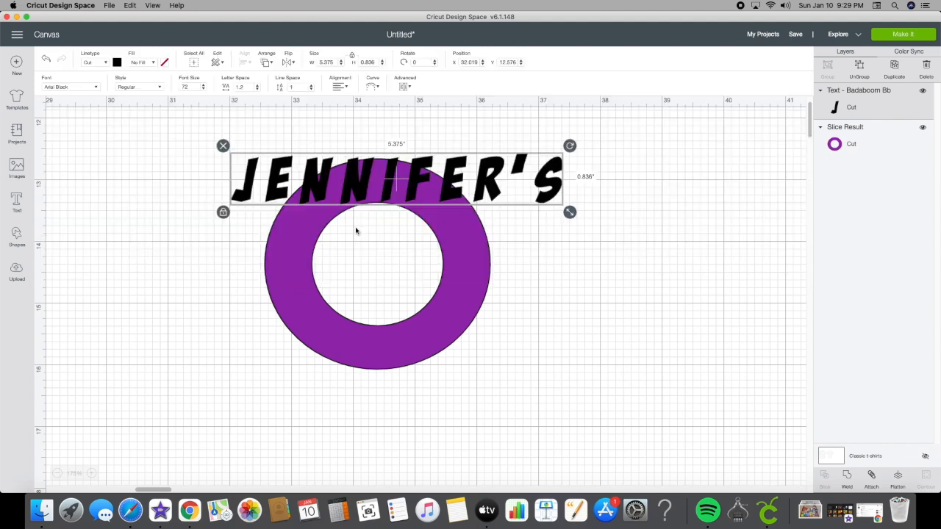
- Set the name text's font to Bloomer DEMO and place it over the ring's upper part at about X 32.2, Y 12.7
click(71, 89)
scroll(389, 169, down, 5)
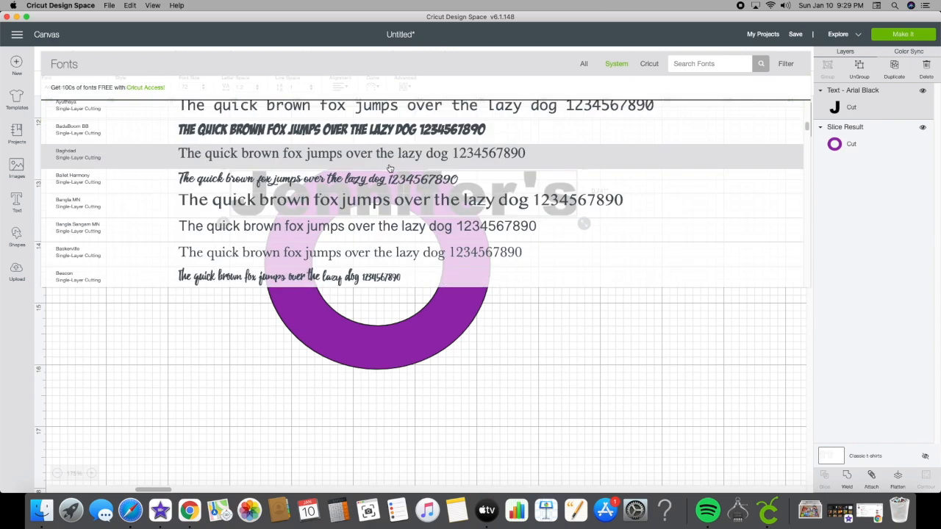
scroll(389, 169, down, 10)
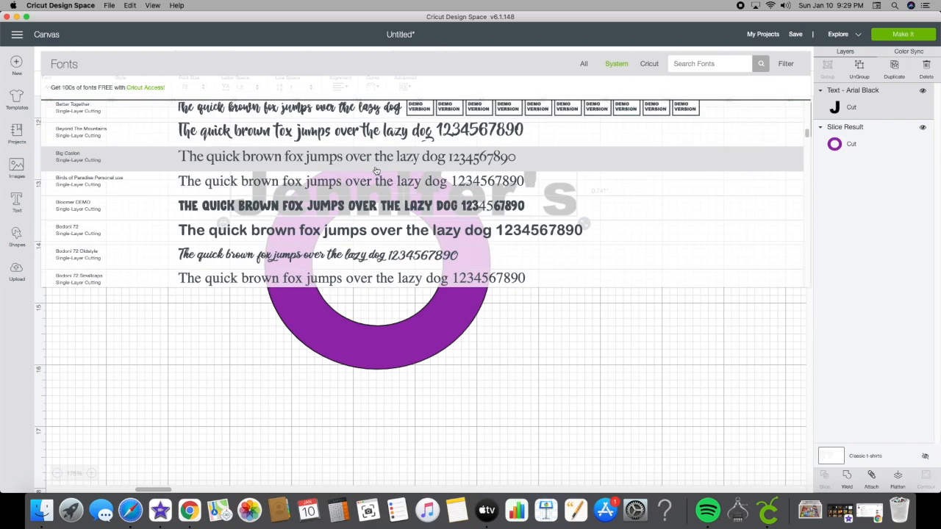
click(389, 206)
drag(395, 206, 475, 200)
drag(422, 170, 397, 166)
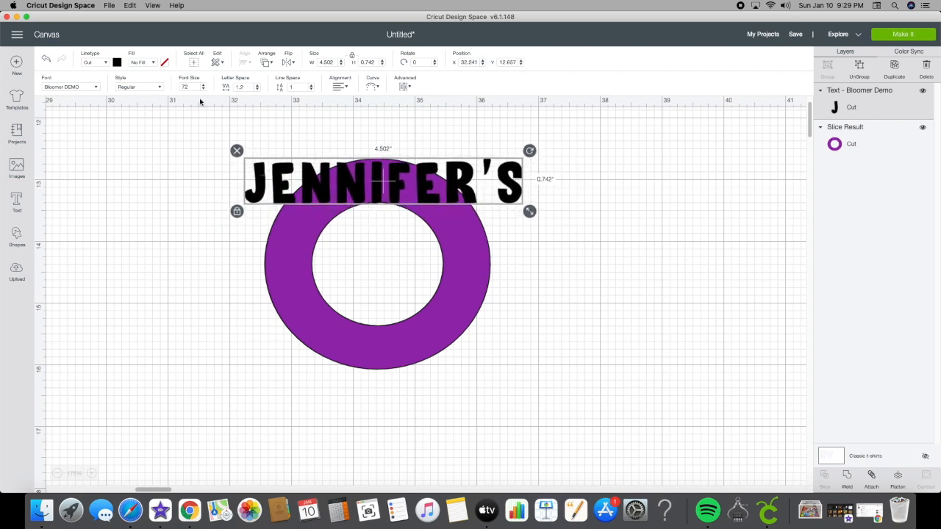
- Curve the name text to a diameter of about 3.8 and reduce its letter space to 0.3
click(372, 87)
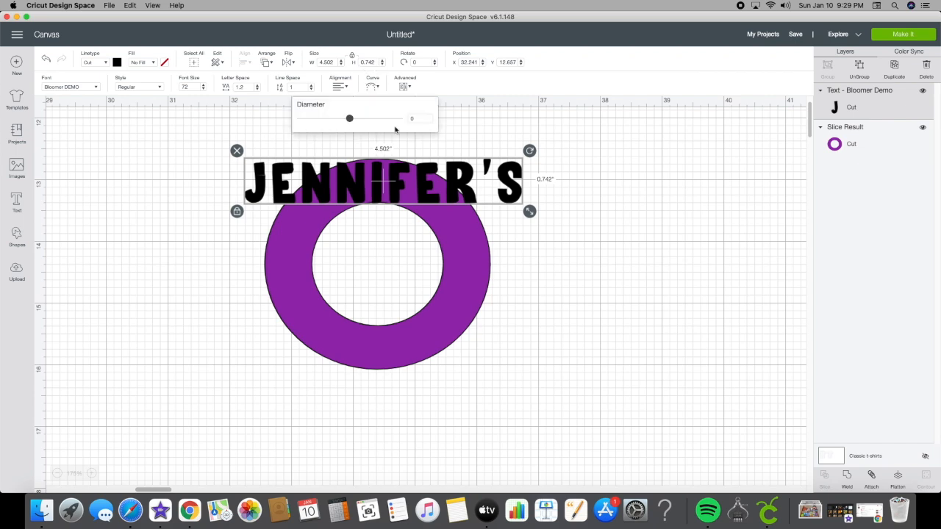
drag(350, 122, 387, 124)
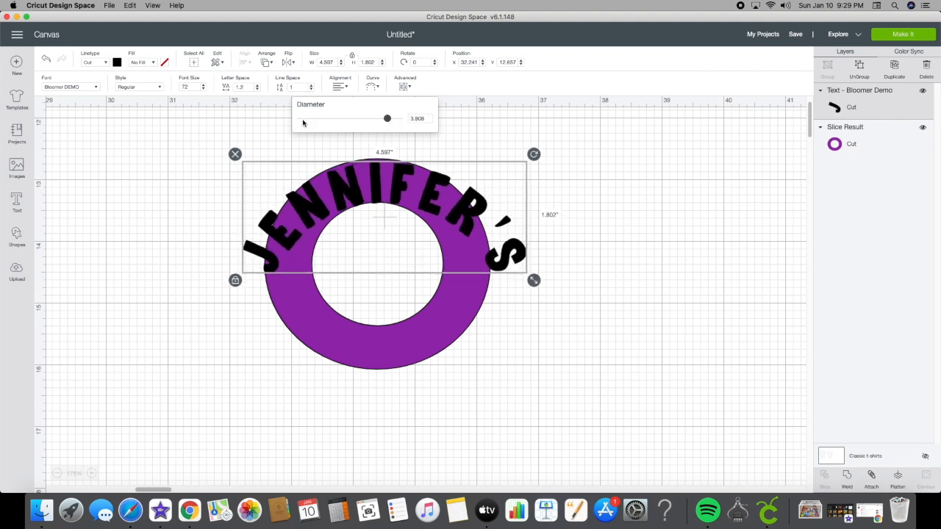
click(257, 89)
click(257, 90)
click(257, 89)
click(257, 89)
click(257, 90)
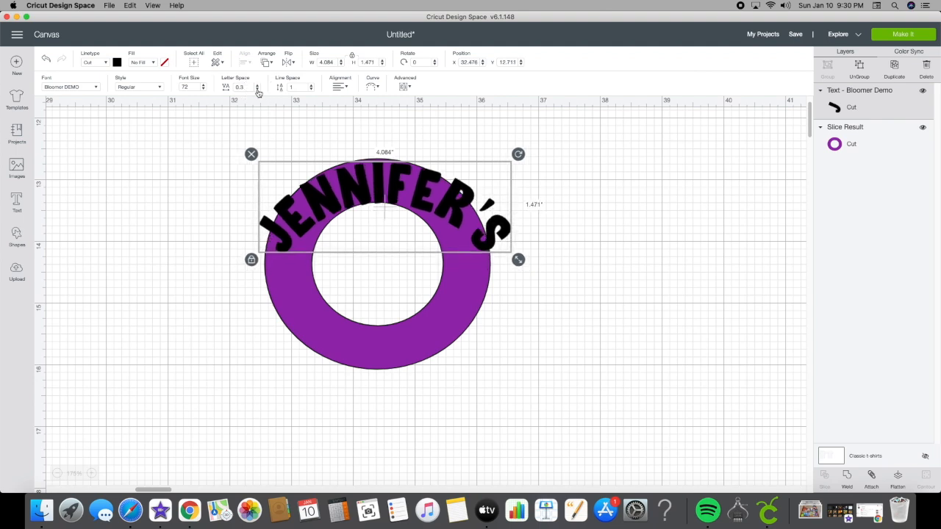
- Tighten the name text's curve to a diameter of about 2.26 and move the text to about X 32.7, Y 12.7
click(372, 87)
drag(385, 118, 393, 118)
drag(404, 177, 374, 177)
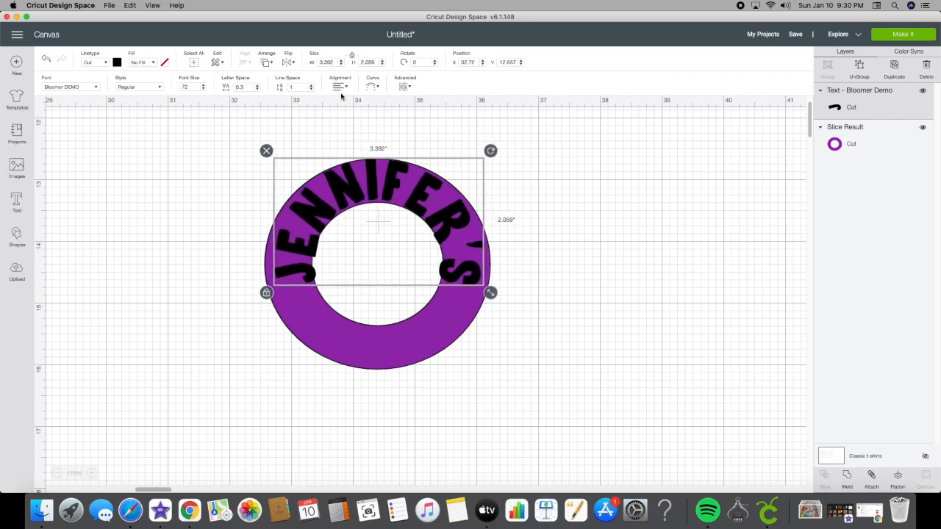
click(372, 87)
drag(395, 123, 385, 122)
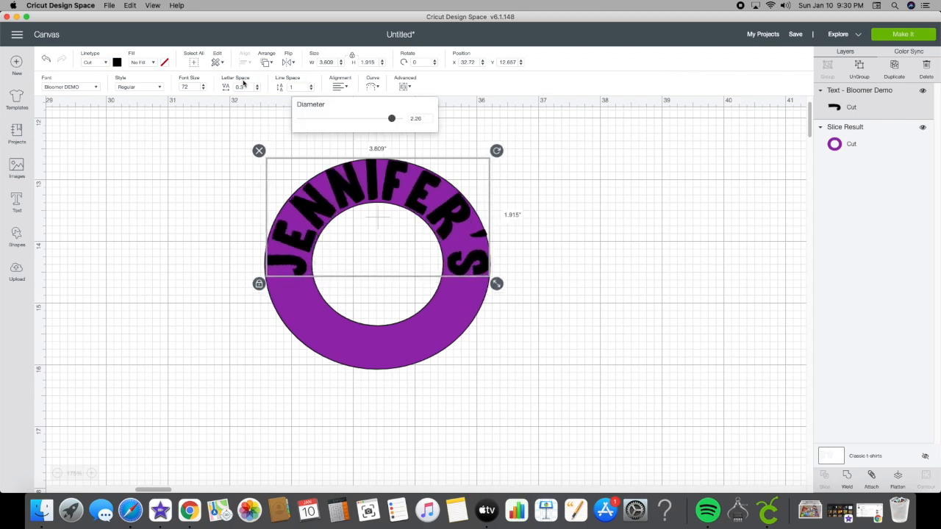
- Reduce the name text's font size to 64 and center it within the ring's upper band at about X 32.8, Y 12.7
click(203, 90)
click(204, 90)
click(204, 90)
click(203, 89)
click(204, 89)
click(204, 90)
click(204, 89)
click(204, 90)
drag(343, 183, 354, 186)
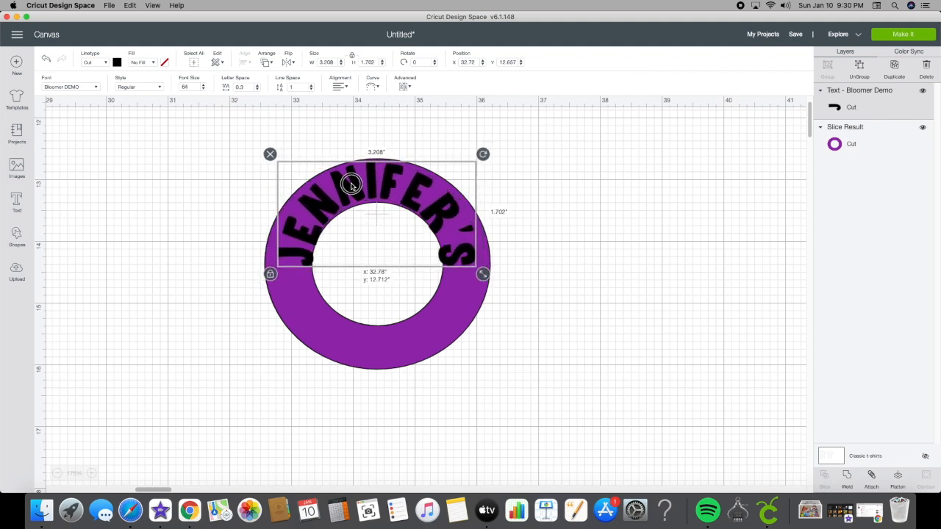
- Set the name text's curve diameter to about 2.37 so the letters follow the ring
click(370, 87)
drag(392, 120, 390, 120)
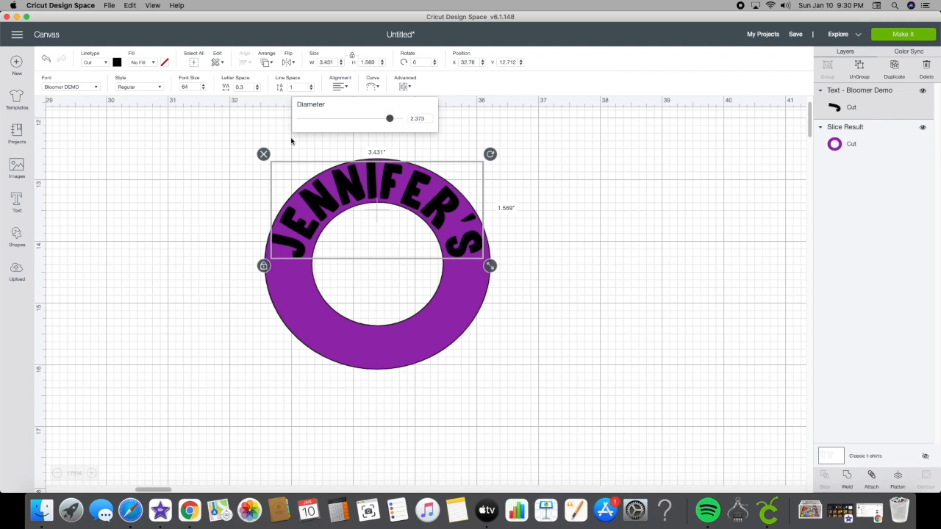
click(214, 184)
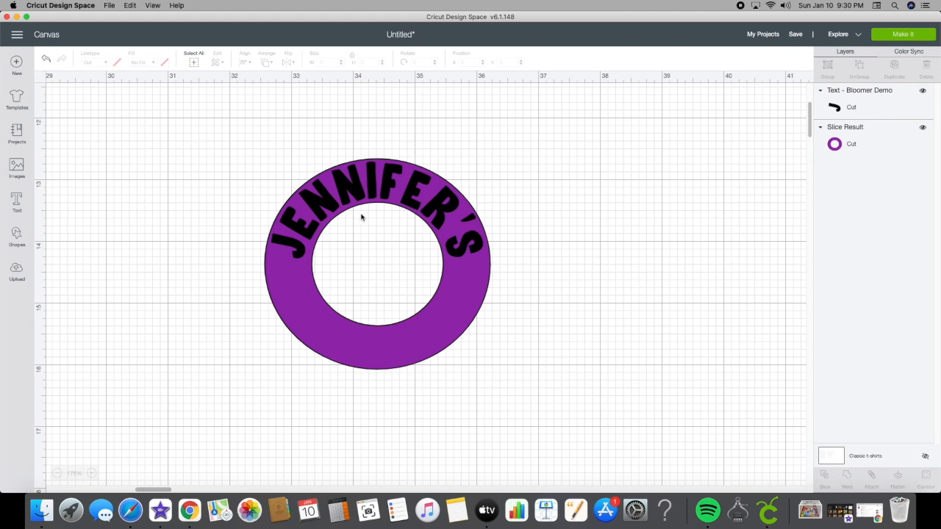
- Reduce the name text's letter space to 0.1 and nudge the text into place within the ring's upper band
click(403, 195)
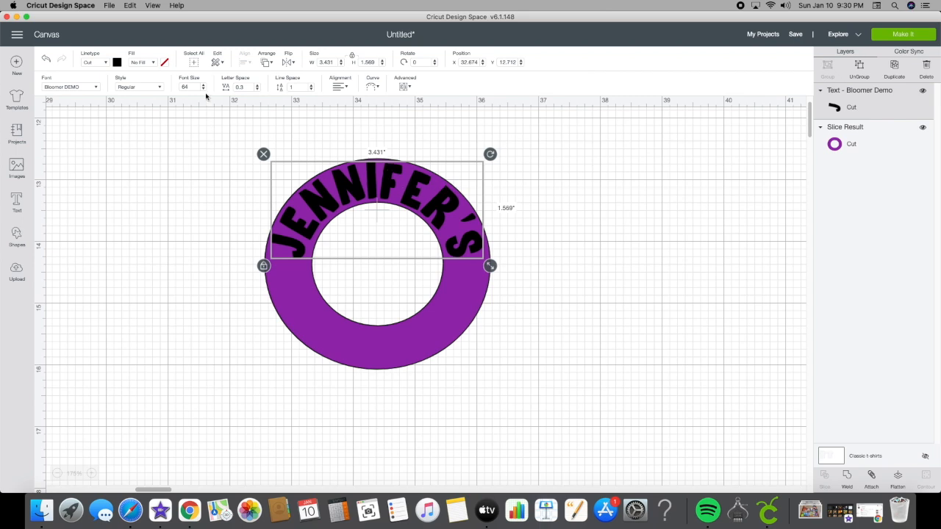
click(258, 90)
click(258, 90)
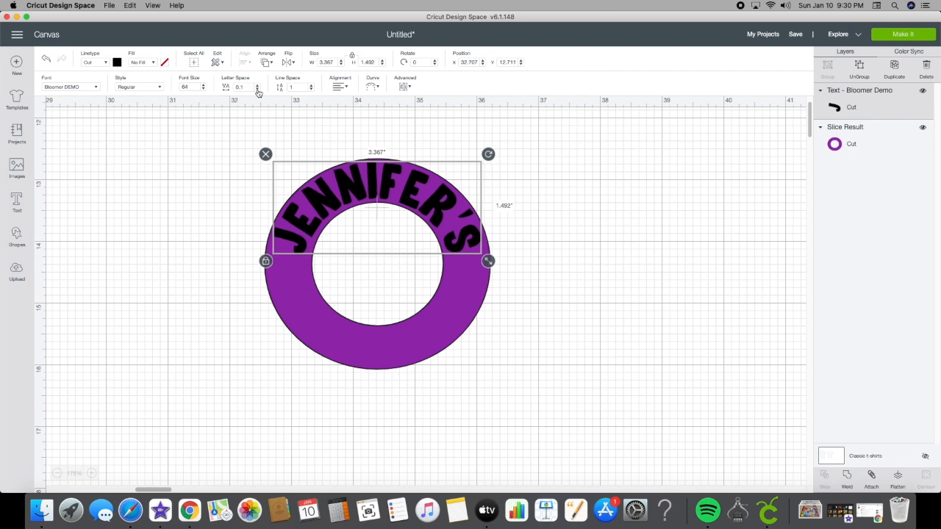
click(506, 209)
drag(441, 204, 465, 212)
click(603, 193)
click(602, 213)
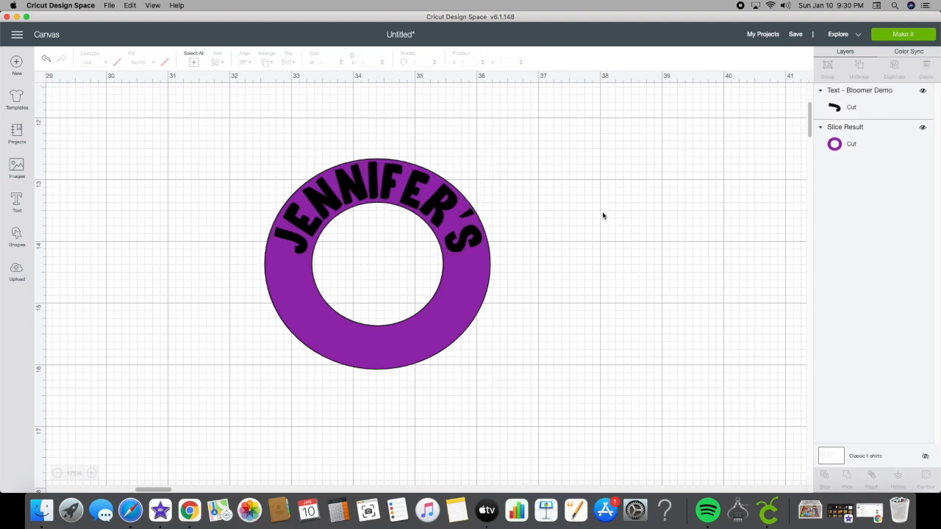
- Add a star shape about 0.44 by 0.42 inches on the ring below the name's first letter, at about X 32.7, Y 14.2
click(16, 235)
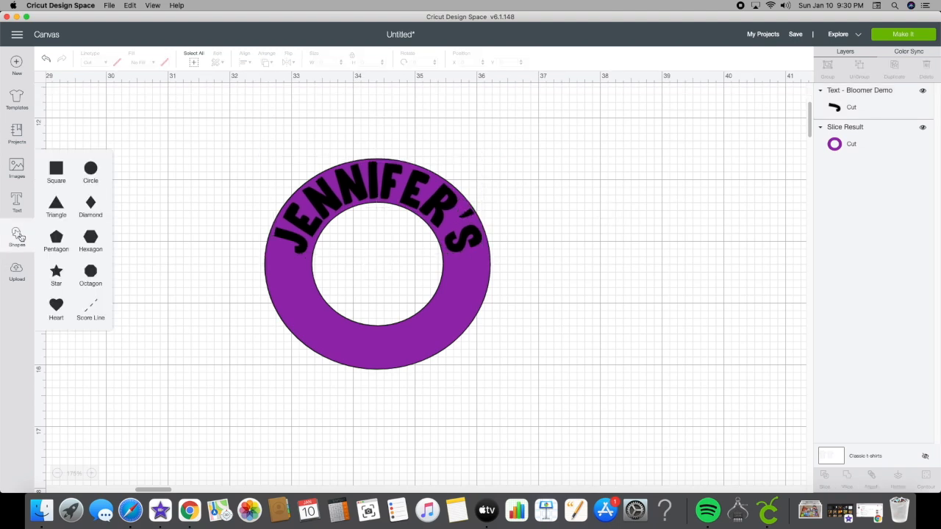
click(53, 277)
drag(349, 375, 279, 266)
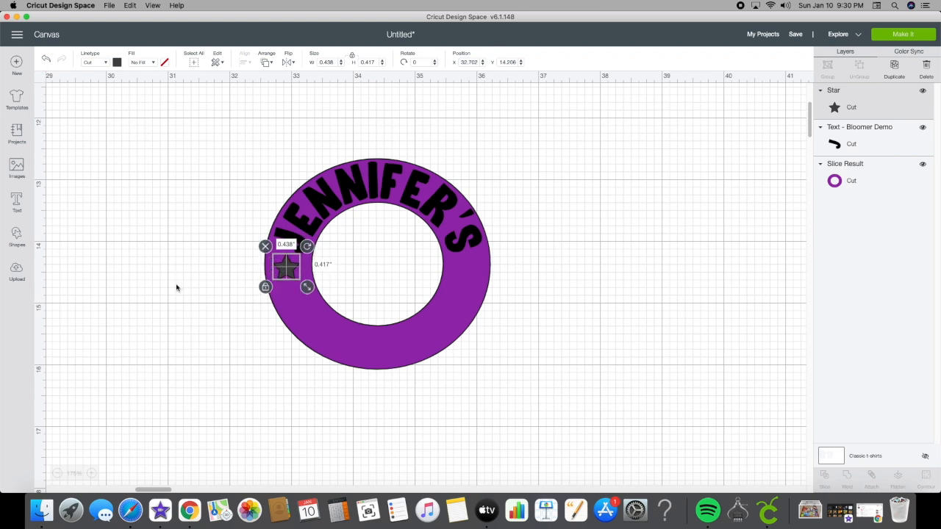
click(176, 287)
- Duplicate the star and place the copy on the ring below the name's last letter, at about X 35.6, Y 14.2
right_click(280, 273)
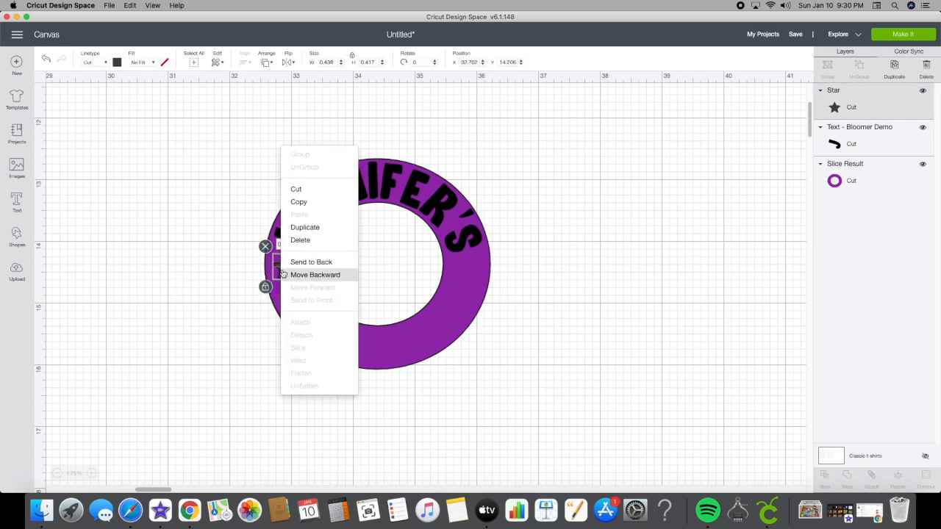
click(308, 231)
drag(302, 282, 461, 267)
click(363, 292)
- Slice the star below the name's first letter out of the purple ring
drag(190, 275, 292, 277)
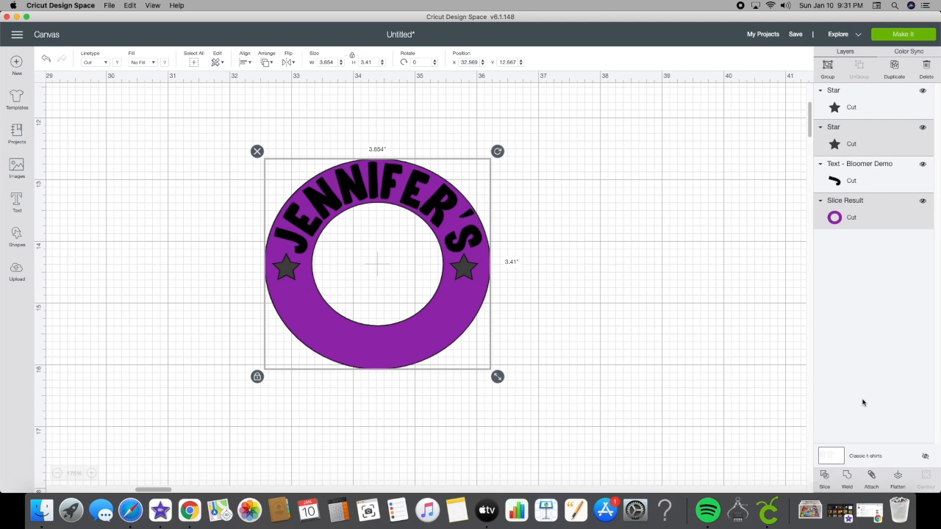
click(824, 479)
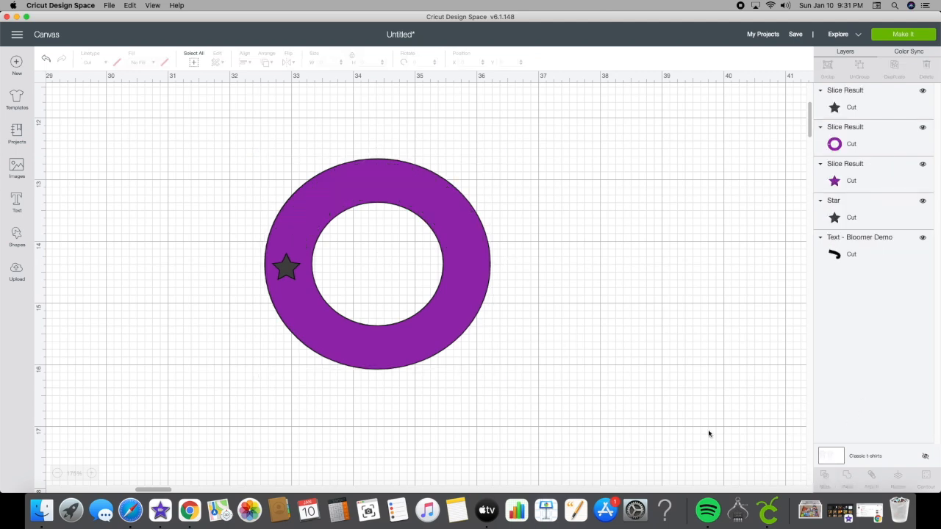
mouse_move(302, 326)
mouse_down()
mouse_move(426, 319)
mouse_move(542, 357)
mouse_move(542, 372)
mouse_move(180, 346)
mouse_move(306, 322)
mouse_up()
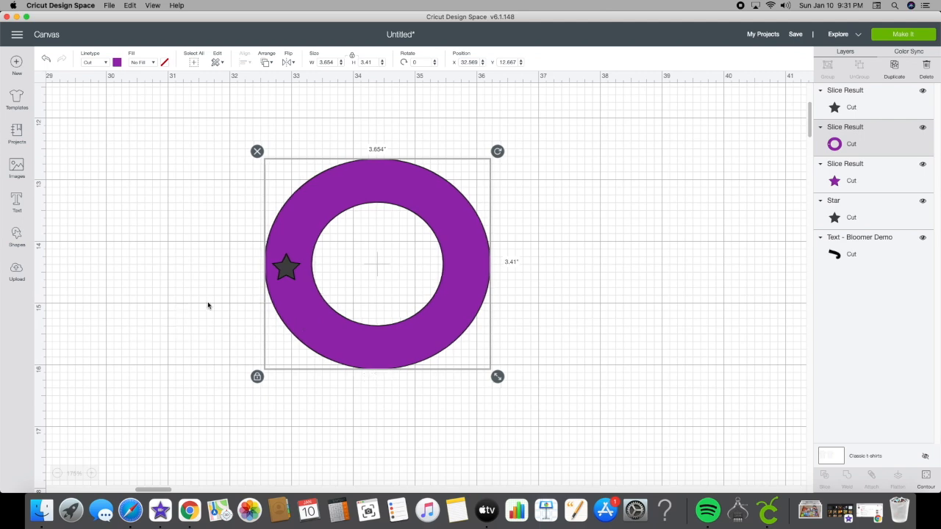
- Bring the hidden star below the name's last letter to the front of the ring
click(534, 255)
click(459, 258)
click(834, 219)
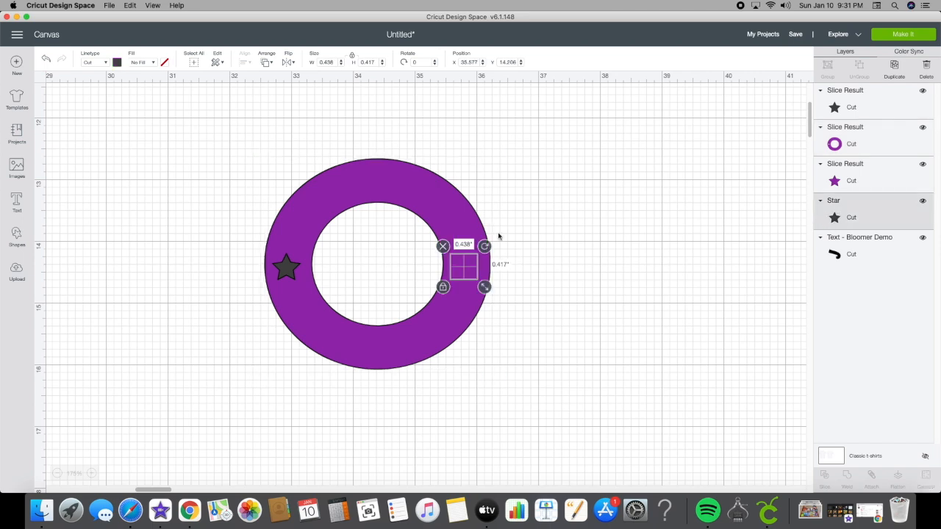
click(265, 64)
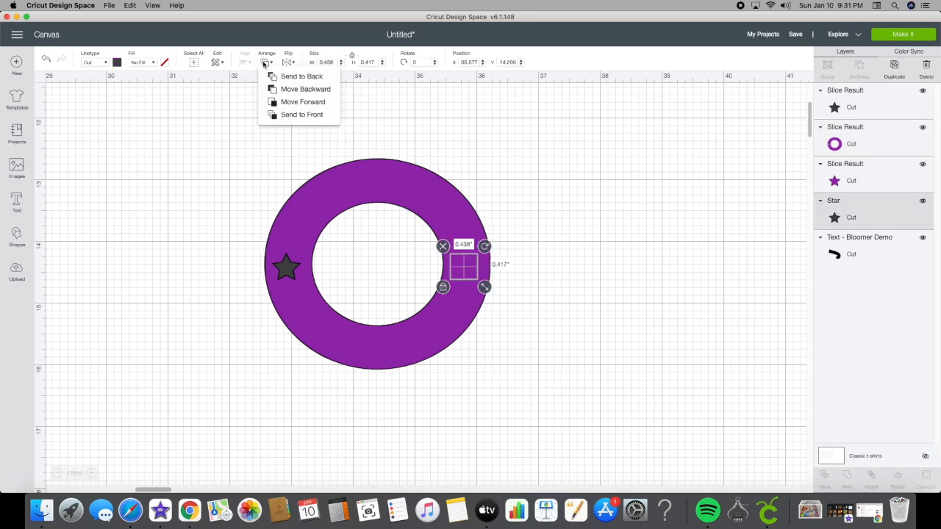
click(286, 115)
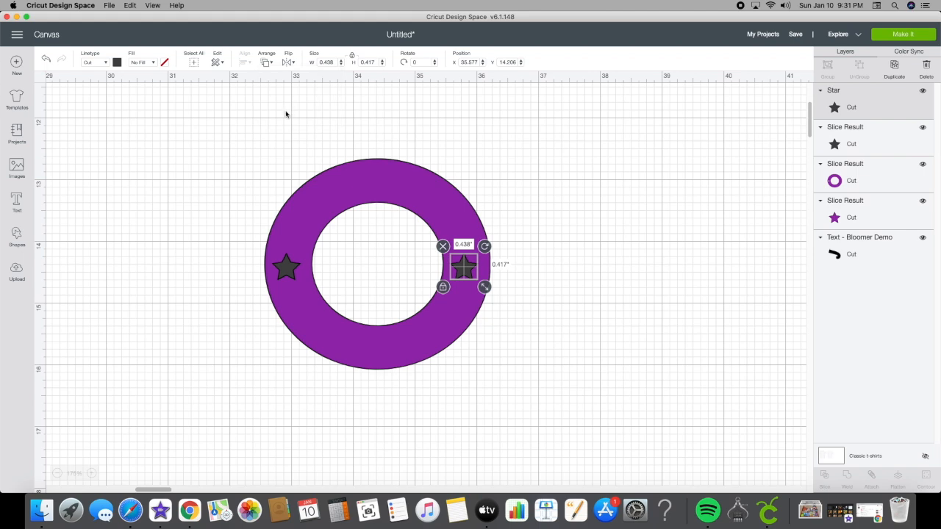
- Delete the black and purple star pieces left over from the first star's slice
click(607, 240)
drag(542, 215, 449, 297)
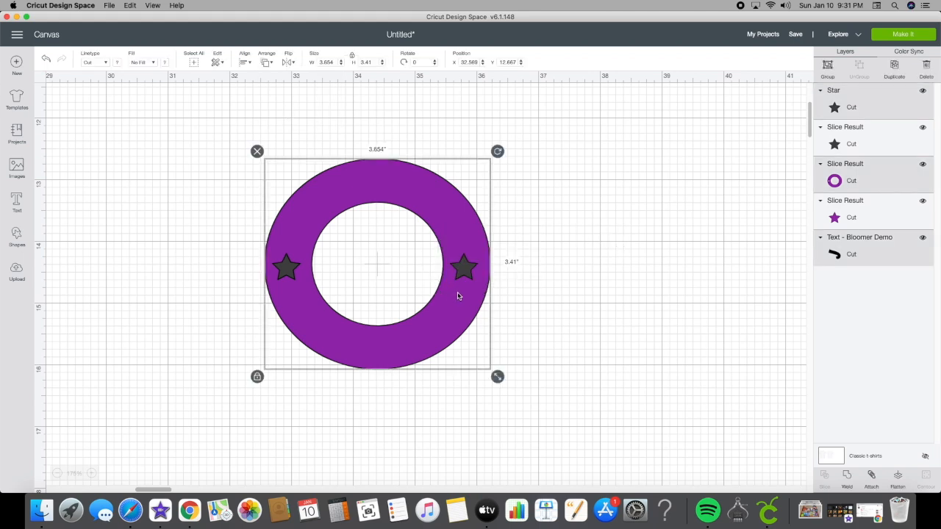
click(286, 272)
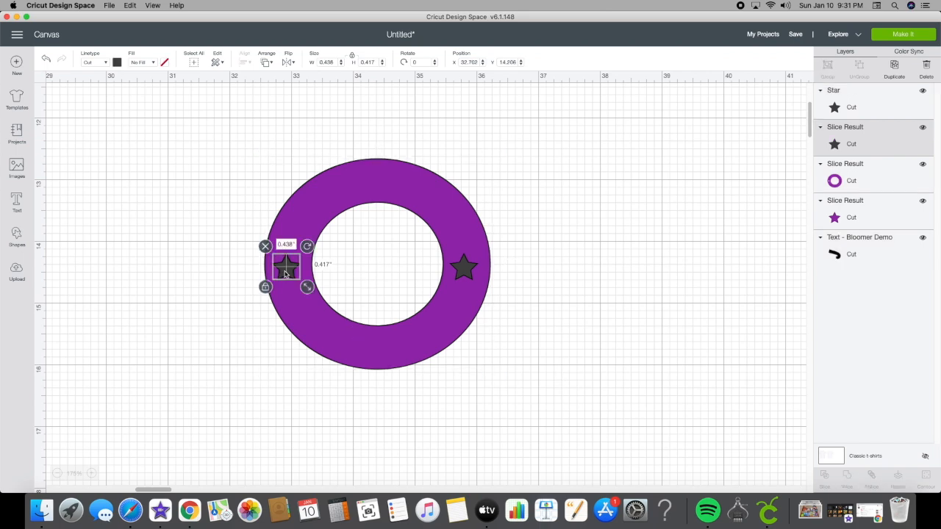
key(Delete)
click(325, 288)
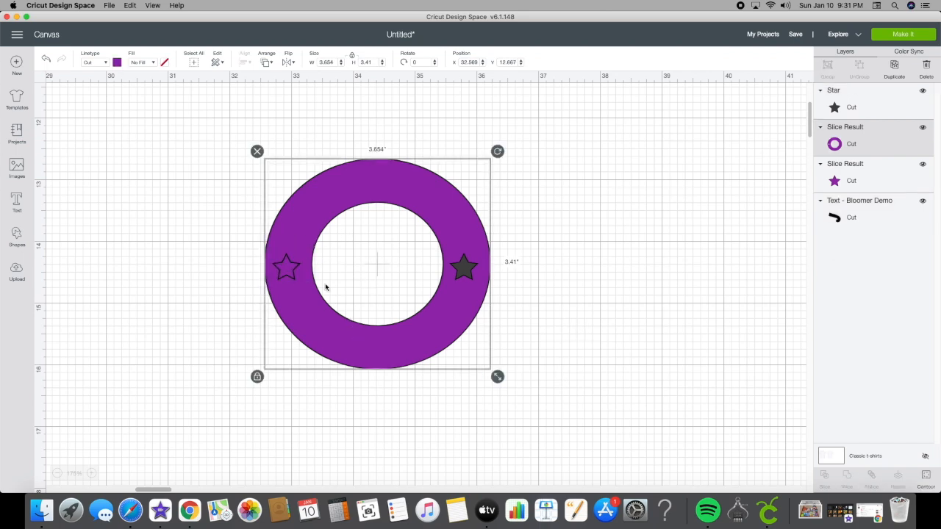
drag(281, 274, 296, 289)
click(286, 271)
click(264, 247)
- Slice the remaining star out of the ring and delete its leftover star pieces
click(537, 308)
drag(556, 264, 677, 315)
click(823, 474)
drag(463, 268, 455, 311)
click(434, 292)
click(463, 269)
click(446, 247)
- Bring the name text in front of the ring and realign the ring beneath it at about X 32.6, Y 12.7
drag(531, 258, 257, 351)
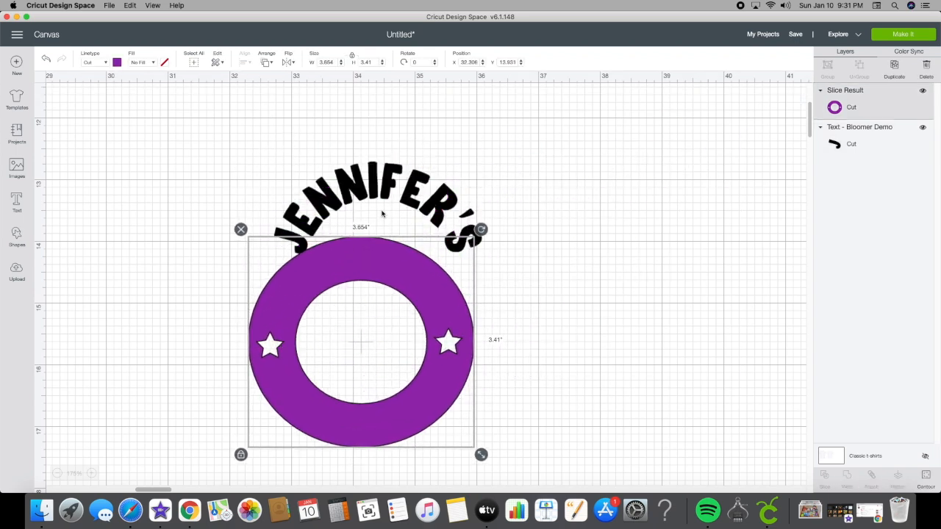
click(399, 175)
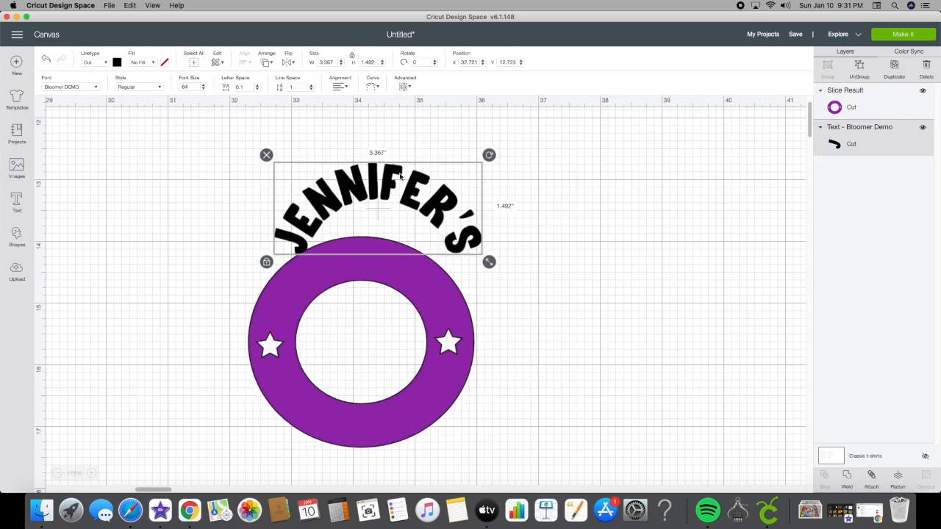
click(270, 63)
click(291, 114)
drag(429, 330, 454, 277)
click(574, 253)
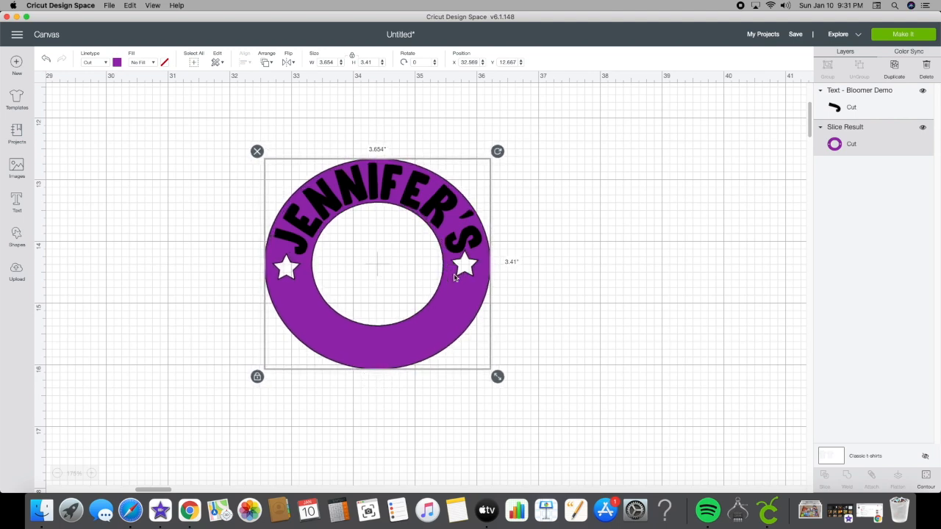
- Slice the name text out of the ring and move the cut ring aside to about X 36.7, Y 12.7
click(575, 205)
drag(262, 141, 533, 312)
click(825, 478)
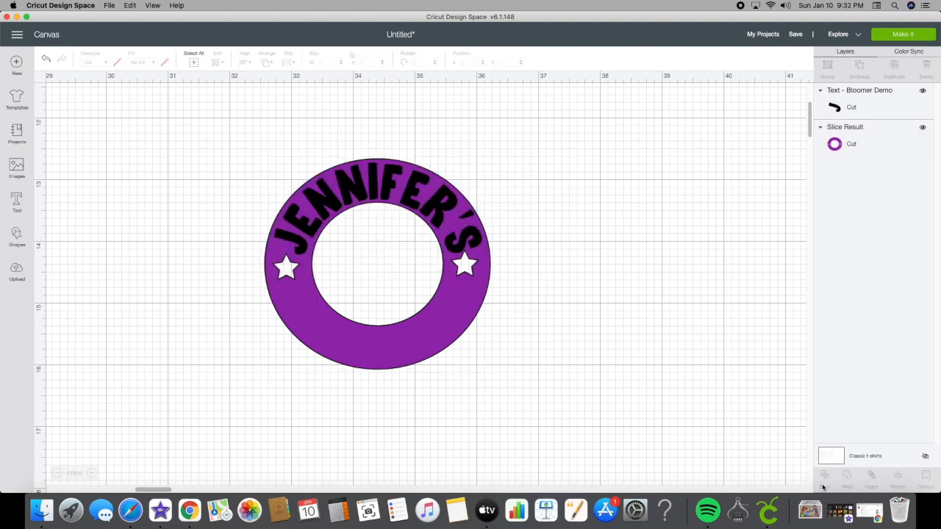
drag(411, 354, 670, 358)
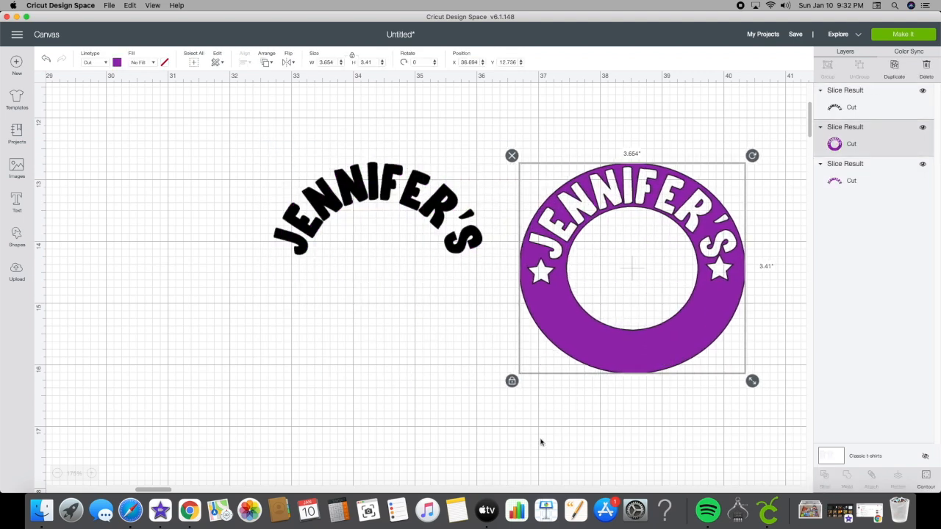
- Delete the black and purple name pieces left over from the slice and move the ring to about X 33.3, Y 12.25
drag(345, 173, 288, 182)
click(210, 159)
click(312, 189)
click(268, 165)
click(397, 198)
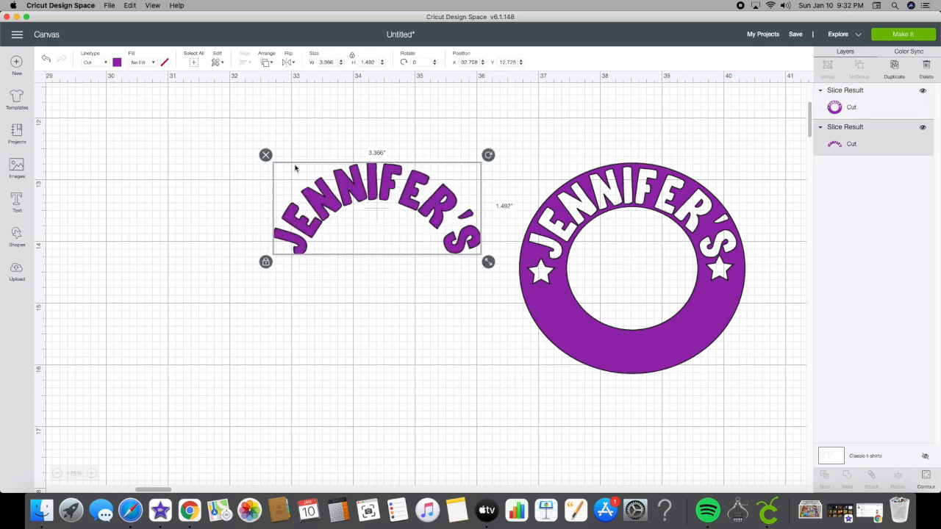
click(264, 156)
drag(564, 294, 344, 268)
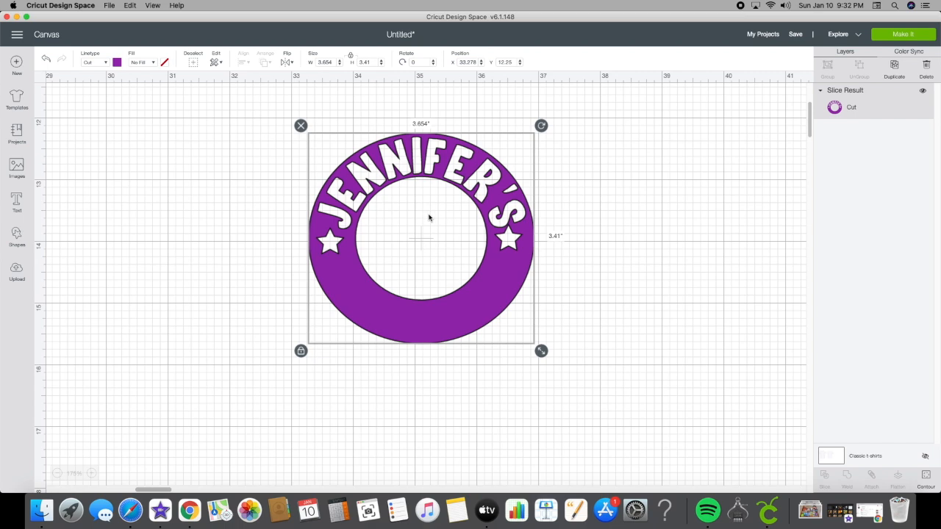
- Add the text "Coffee" and place it over the lower part of the ring at about X 33.4, Y 14.65
click(192, 162)
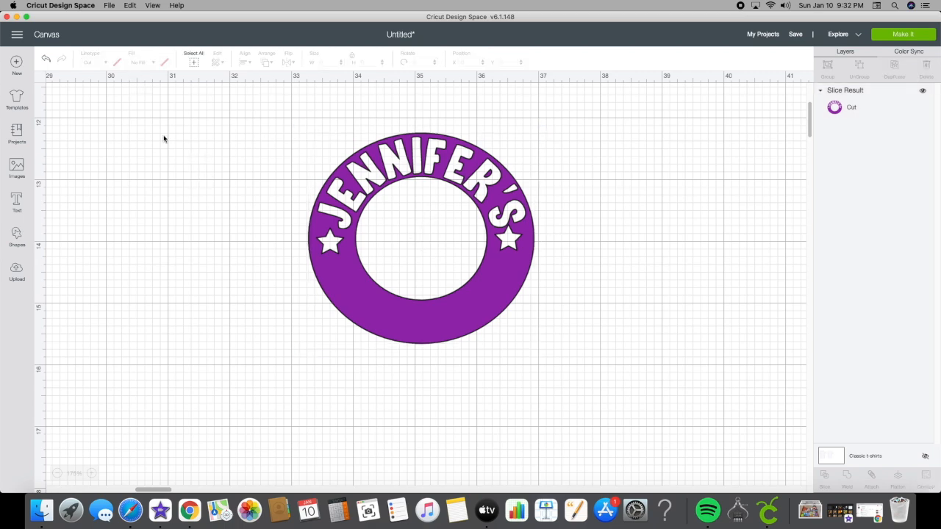
click(18, 207)
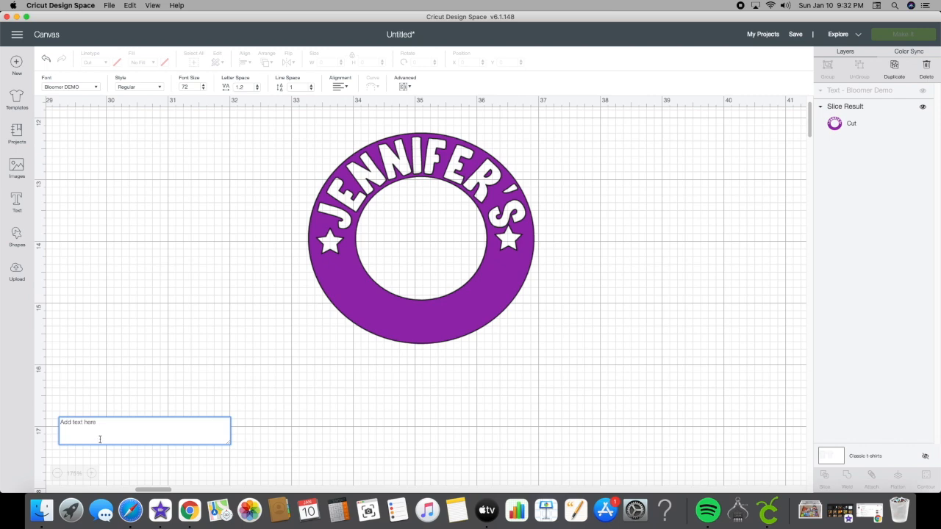
text(Coffee)
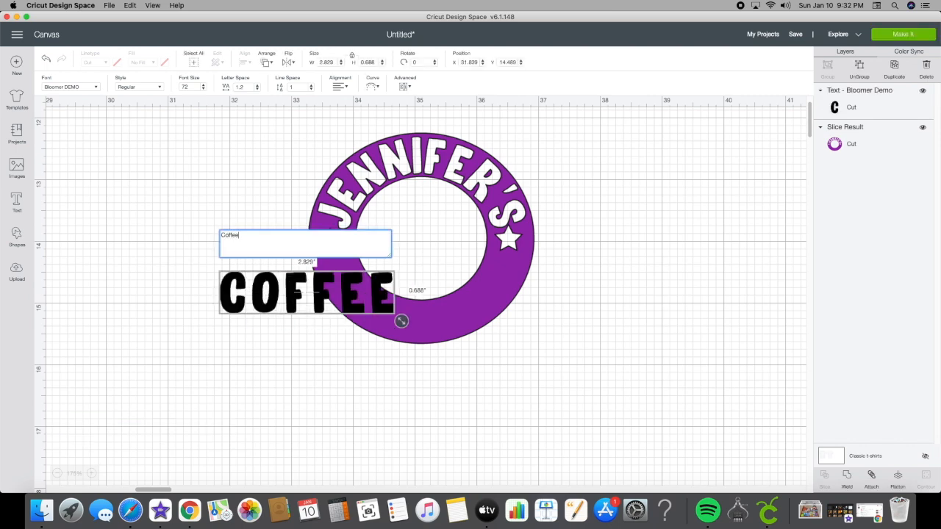
click(106, 416)
drag(305, 321, 400, 344)
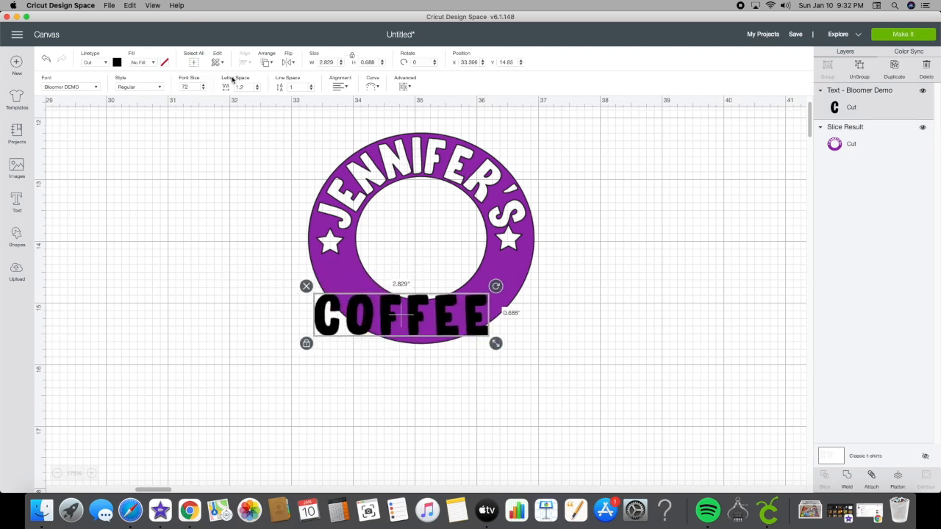
- Set the COFFEE text's letter space to 0.5 and font size to 66, and center it on the ring's lower band
click(258, 89)
click(258, 89)
click(257, 89)
click(257, 89)
click(257, 89)
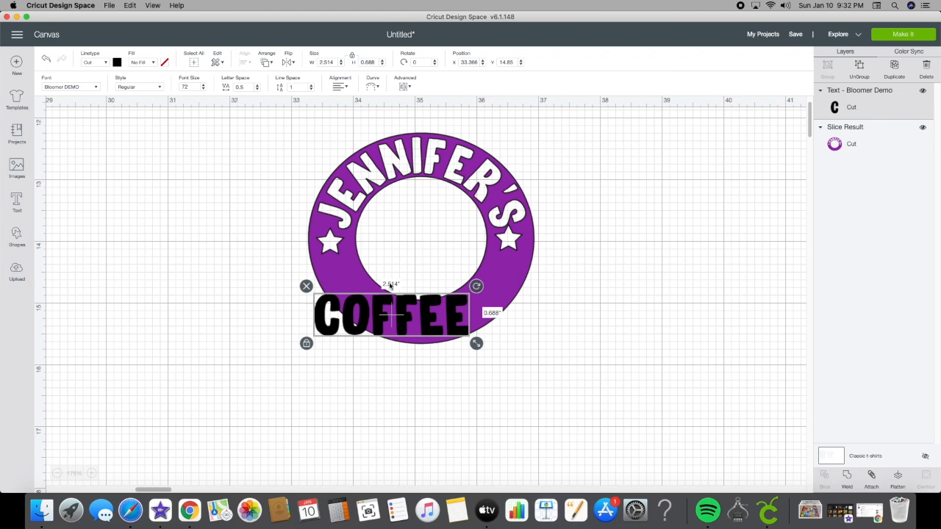
click(203, 89)
click(203, 89)
click(203, 89)
click(203, 89)
click(203, 89)
click(202, 89)
drag(381, 307, 420, 316)
- Curve the COFFEE text to follow the ring's lower band with a diameter of about -2.04 and set its letter space to -0.4
click(374, 84)
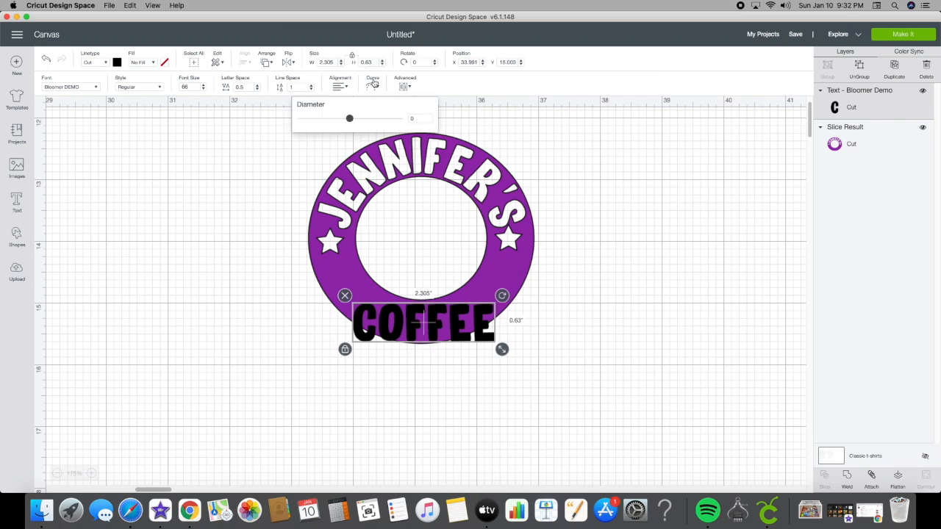
drag(351, 120, 311, 118)
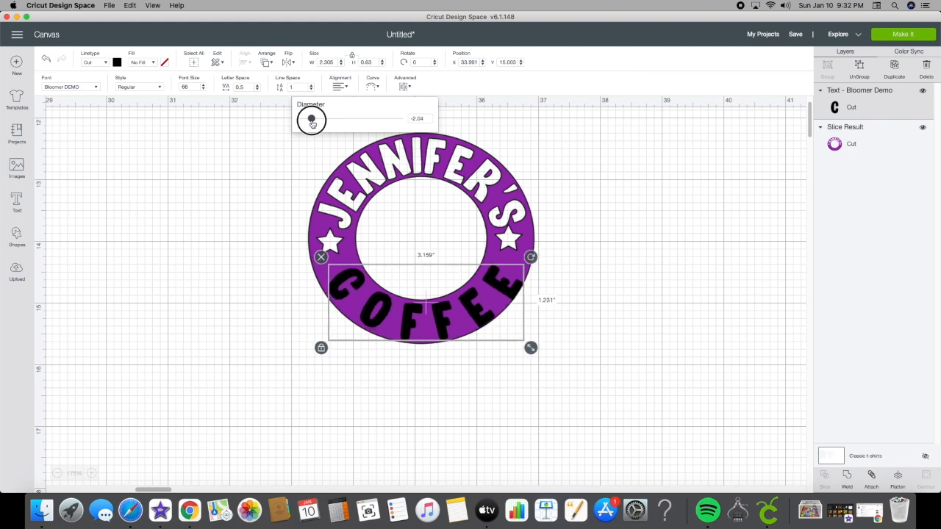
click(256, 89)
click(257, 90)
click(256, 89)
click(256, 89)
click(256, 89)
click(256, 89)
click(257, 89)
click(257, 89)
click(257, 89)
- Center the curved COFFEE text within the ring's lower band and rotate it slightly to about 359.1 degrees
click(239, 206)
click(447, 302)
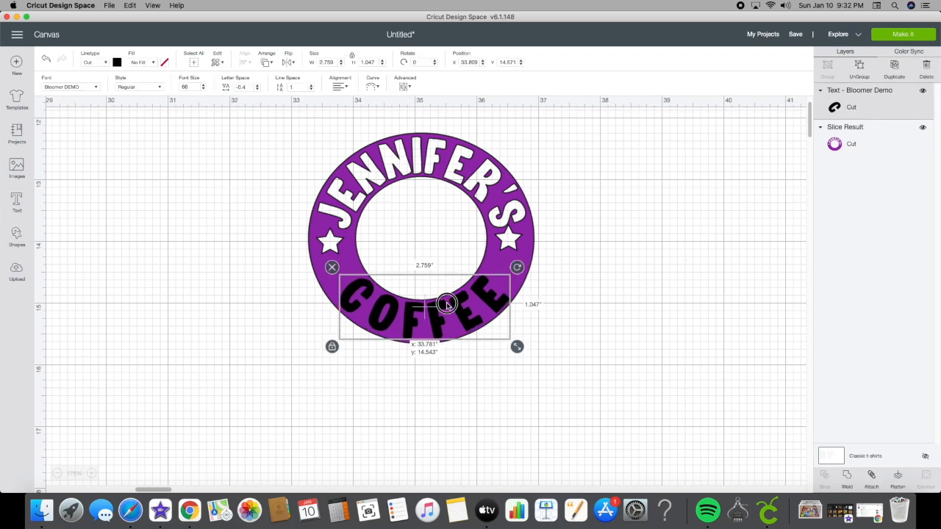
drag(517, 271, 516, 269)
click(236, 285)
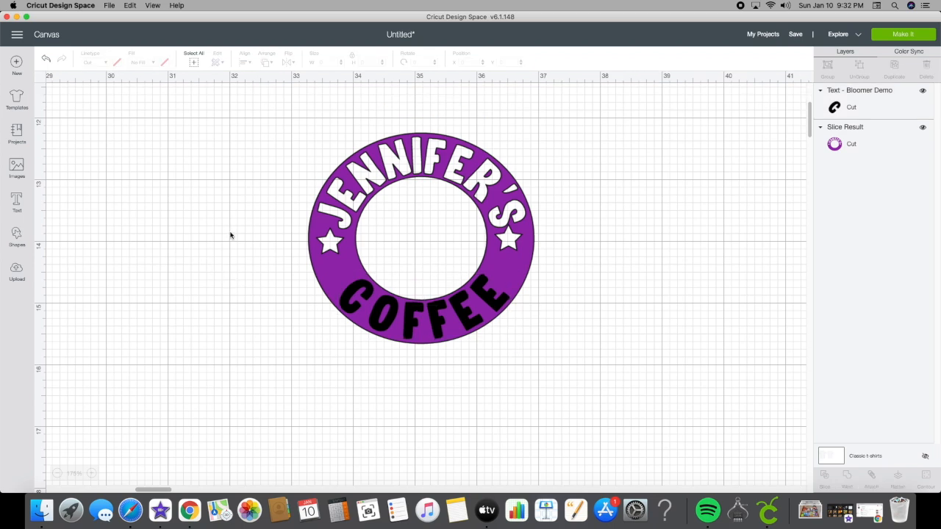
- Tighten the curved COFFEE text's letter space to -0.6
click(409, 324)
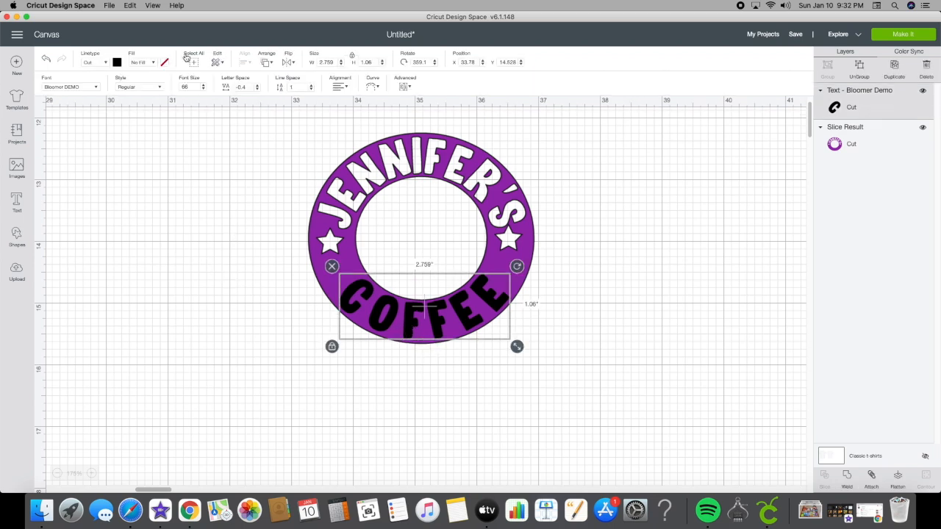
click(257, 90)
click(258, 89)
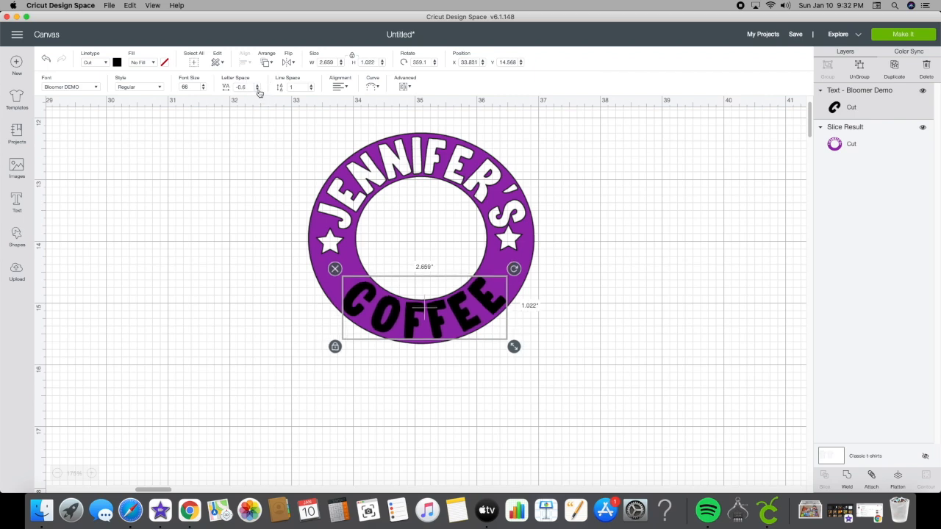
click(205, 210)
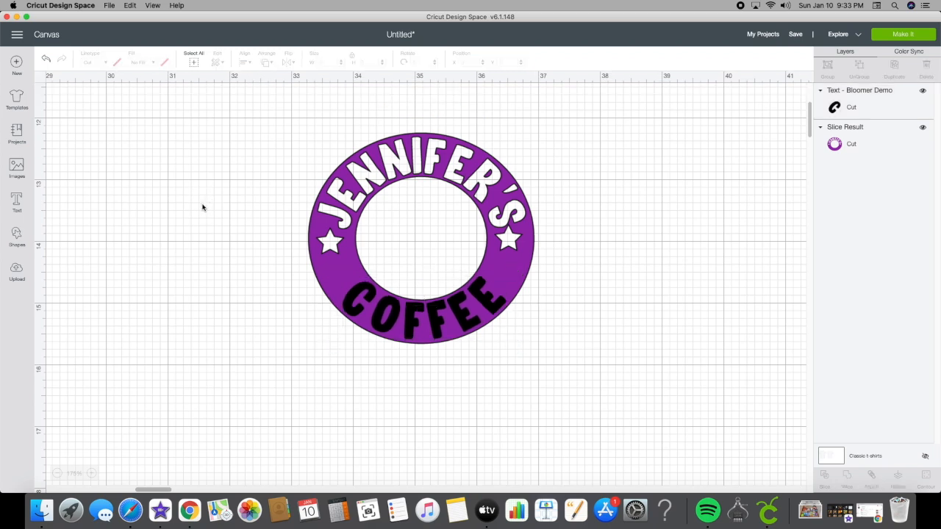
- Slice the COFFEE text out of the ring and move the cut ring clear of the leftover letters
drag(282, 144, 634, 391)
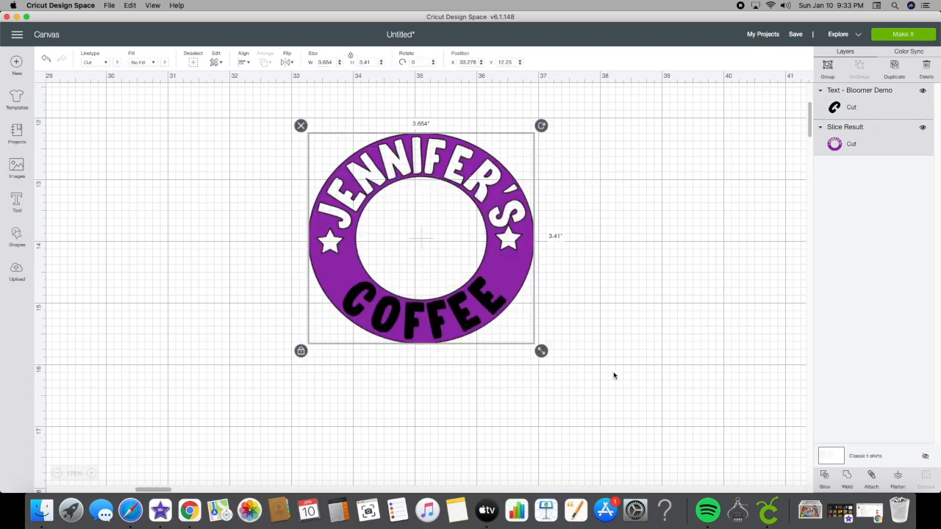
click(822, 475)
drag(514, 273, 721, 270)
- Delete the black and purple COFFEE pieces left over from the slice and move the ring to about X 33, Y 12.3
click(403, 312)
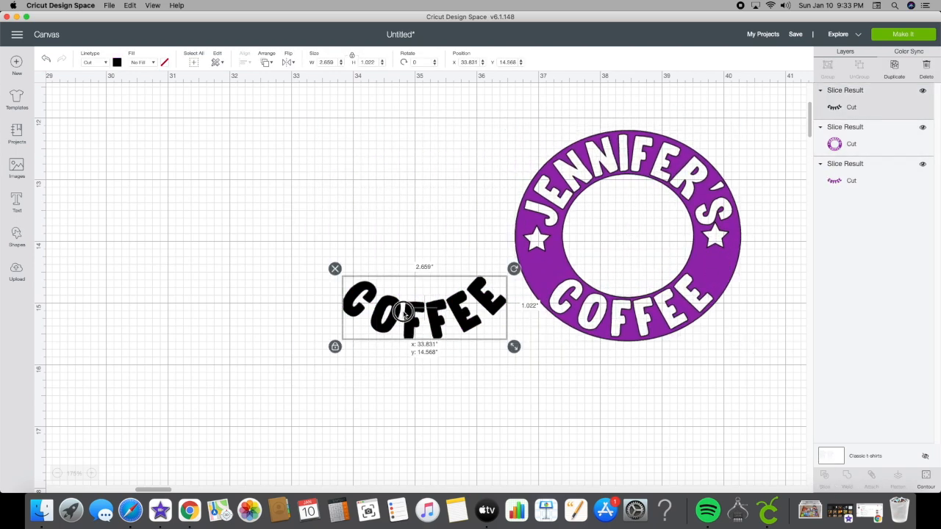
click(334, 268)
click(389, 300)
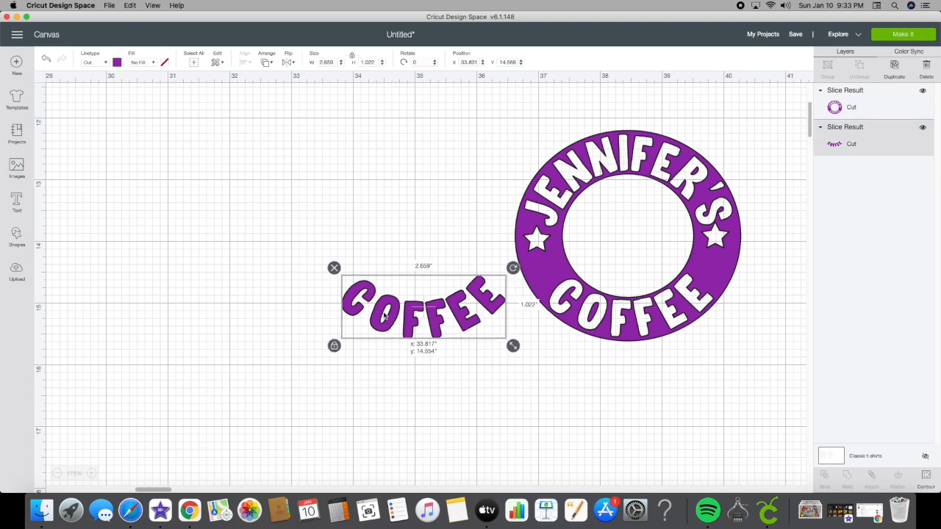
click(332, 270)
drag(569, 296, 381, 274)
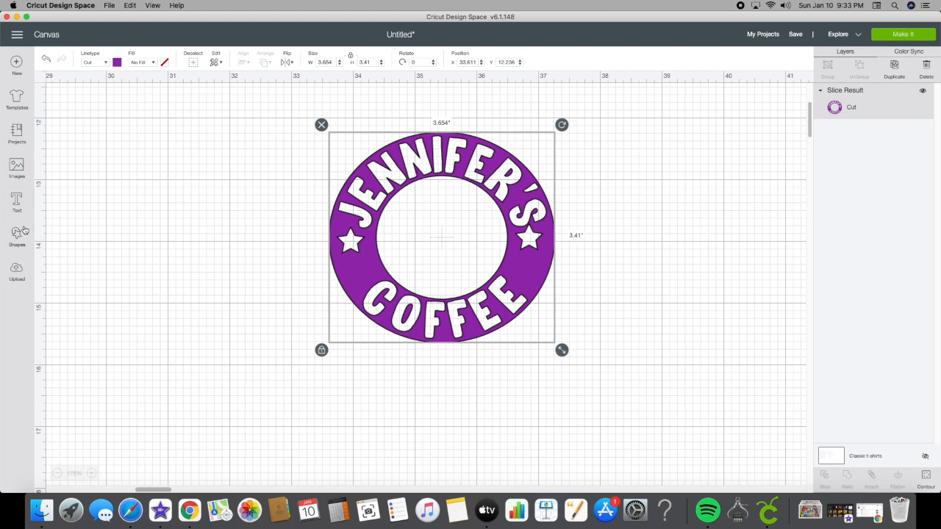
drag(360, 252, 344, 264)
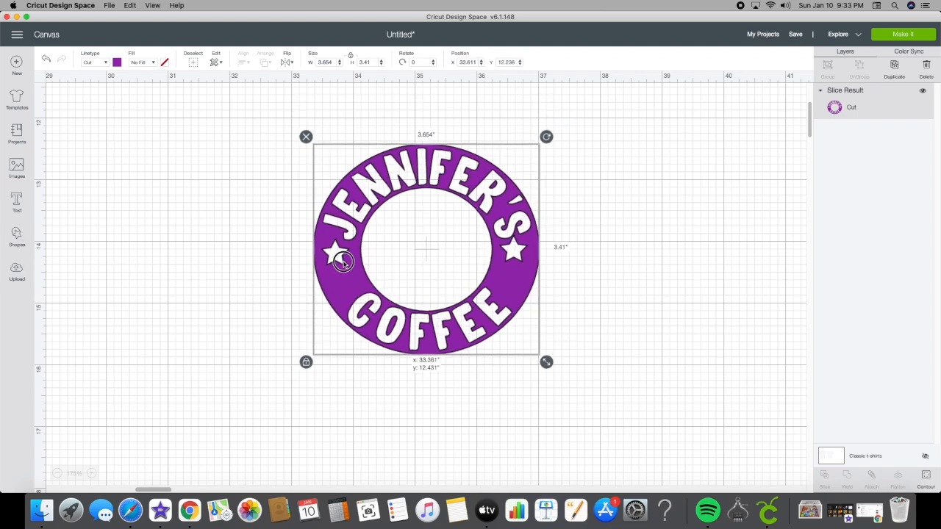
drag(369, 226, 344, 218)
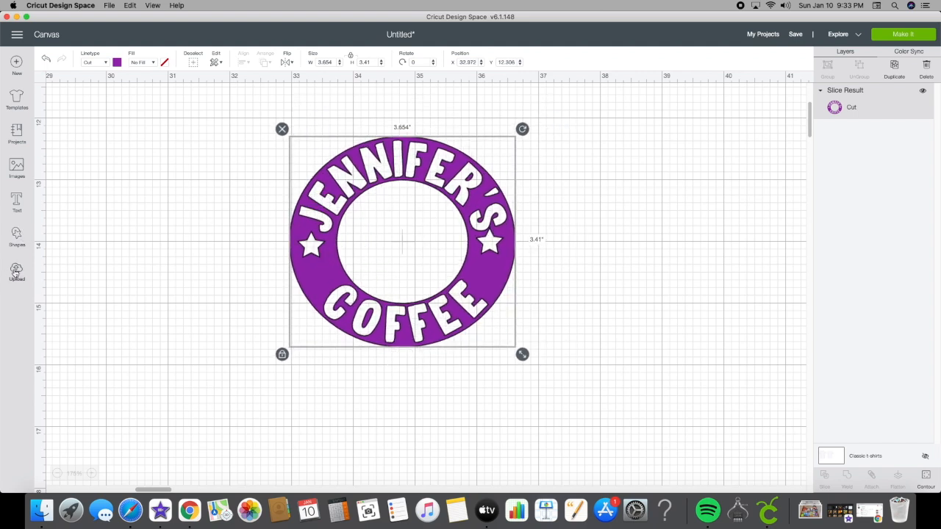
- Add a small circle and size and position it to cover the star cutout on the ring's left side
click(22, 244)
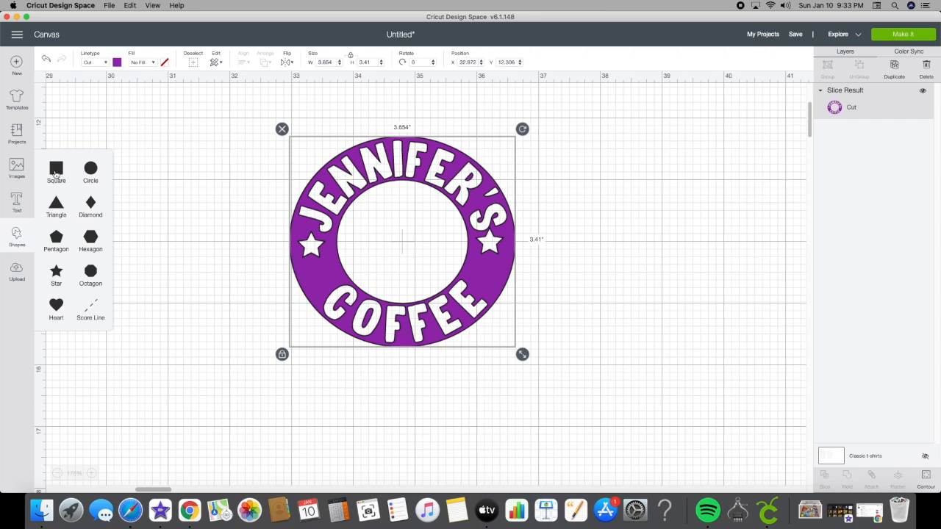
click(92, 170)
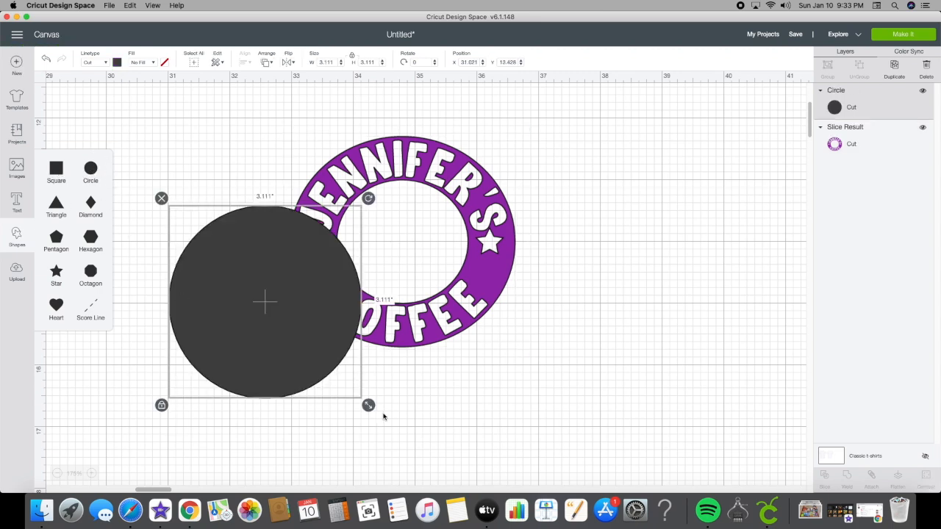
drag(368, 404, 197, 254)
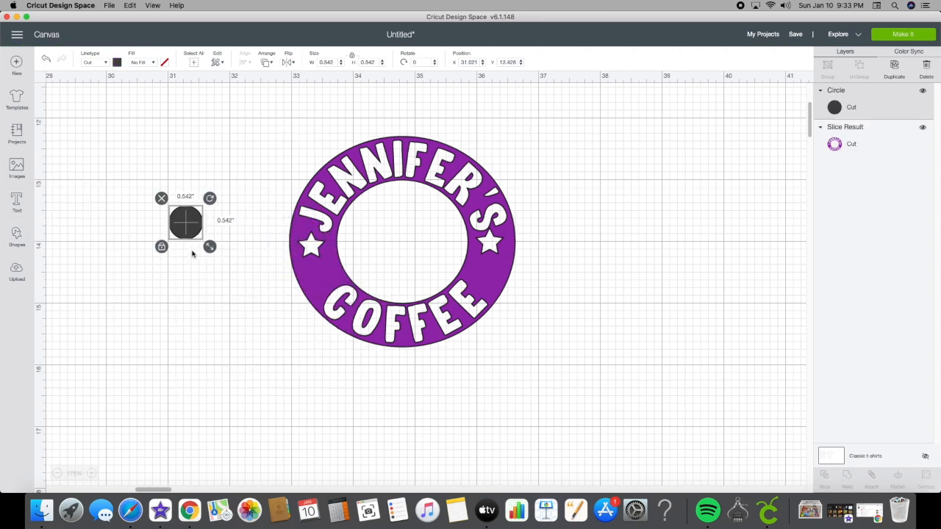
click(219, 241)
click(194, 230)
drag(210, 247, 309, 261)
click(256, 267)
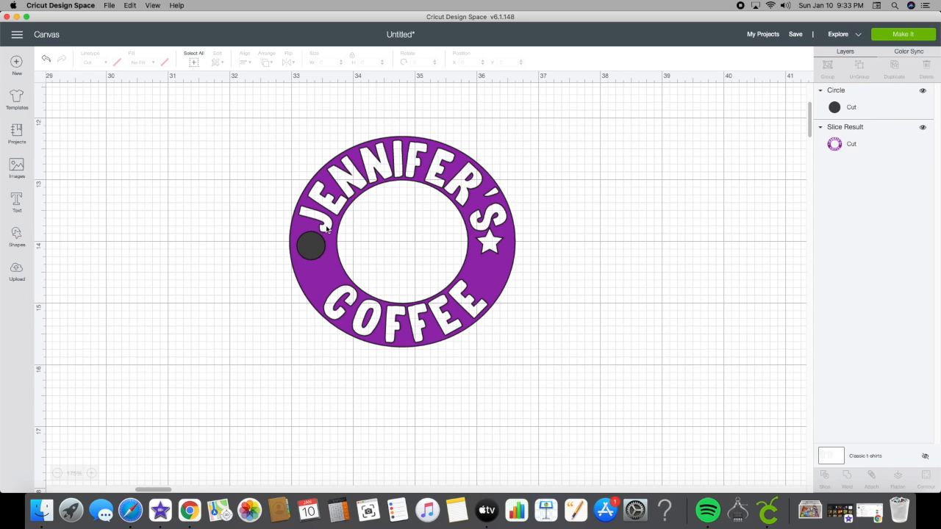
- Weld the circle to the ring to fill the left star cutout, and move the ring to about X 32.75, Y 12.2
drag(236, 191, 554, 294)
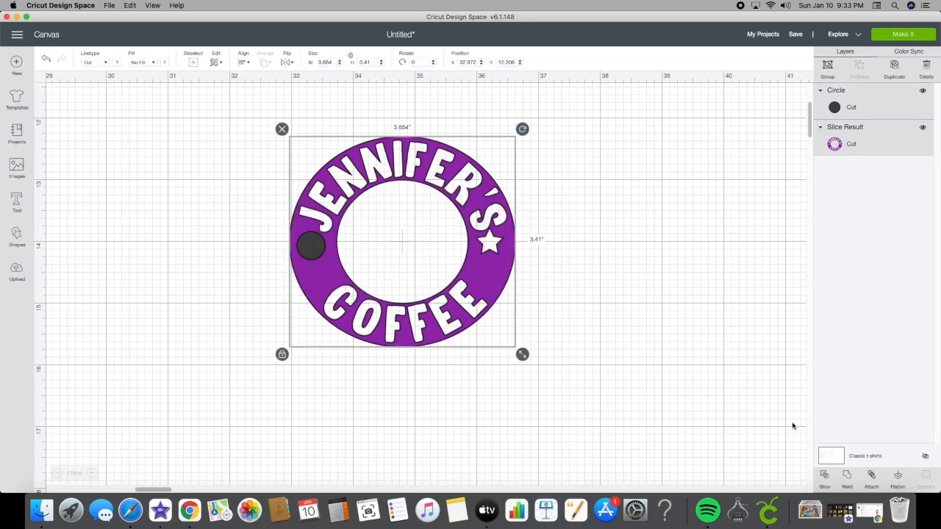
click(846, 477)
drag(423, 337, 404, 329)
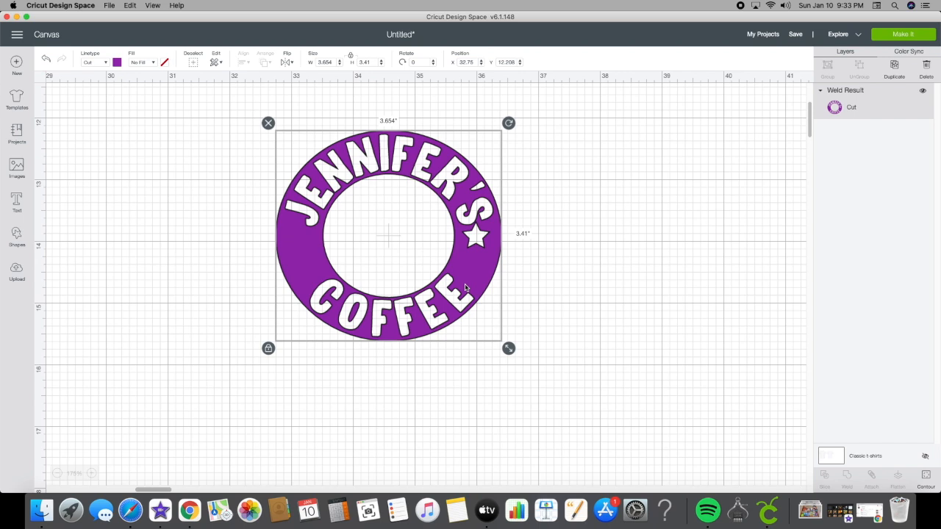
- Add another small circle and size and position it to cover the star cutout on the ring's right side
click(8, 243)
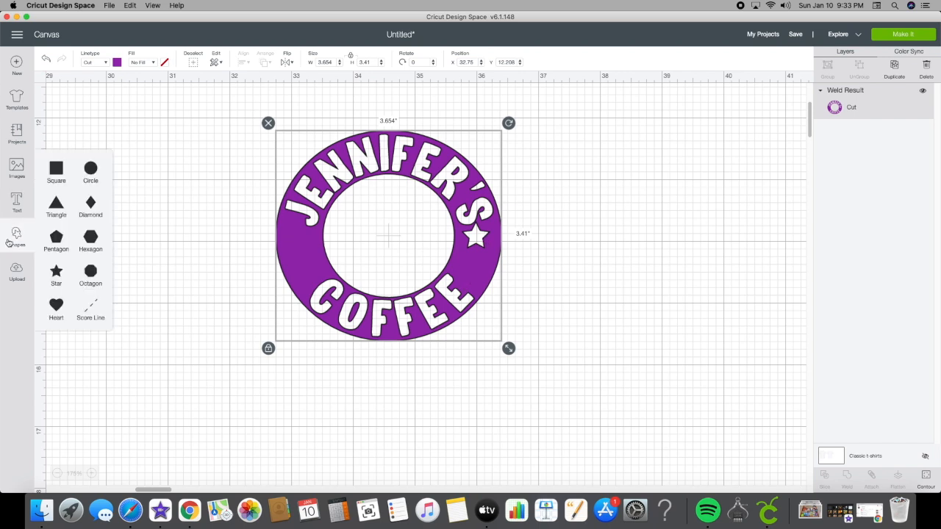
click(90, 169)
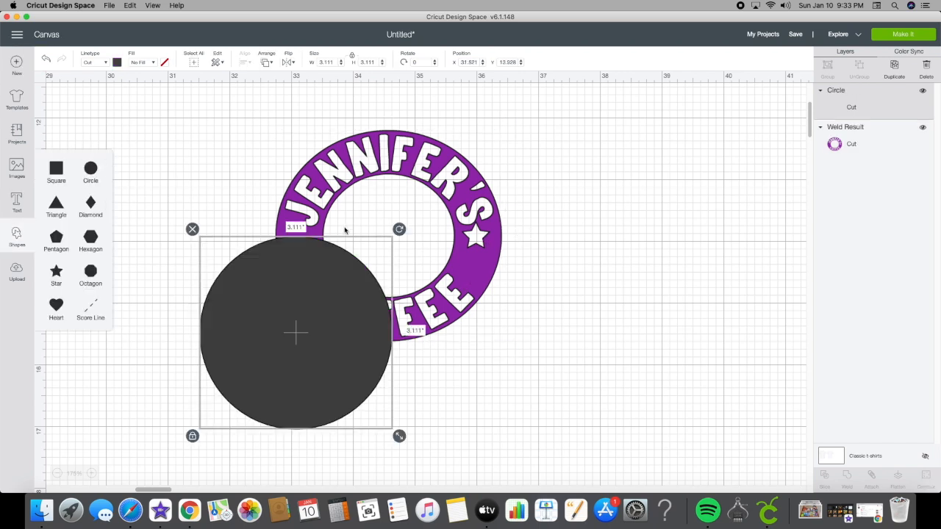
drag(398, 438, 476, 245)
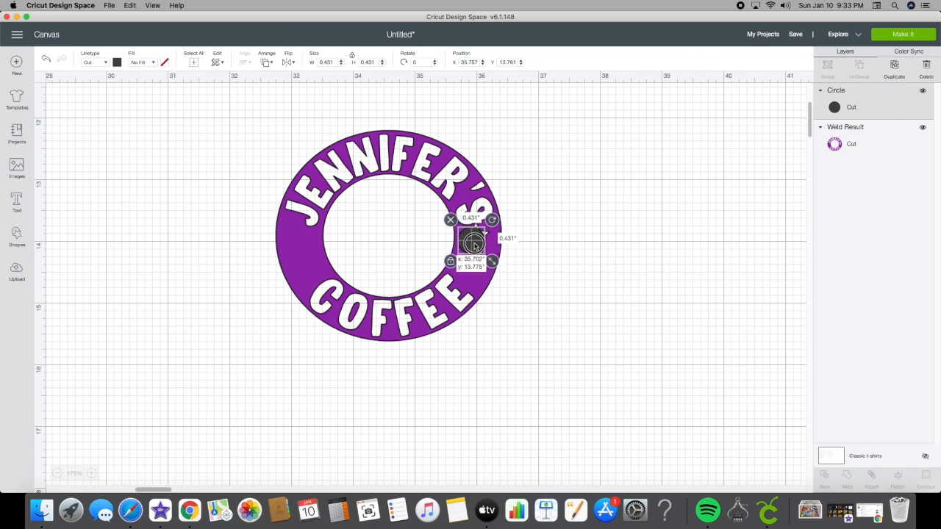
click(583, 255)
click(479, 256)
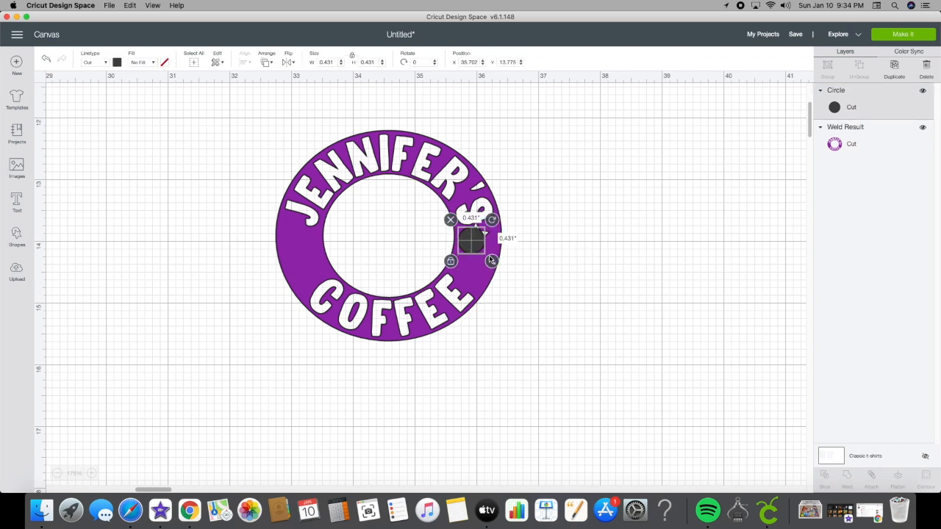
drag(492, 263, 472, 245)
click(579, 237)
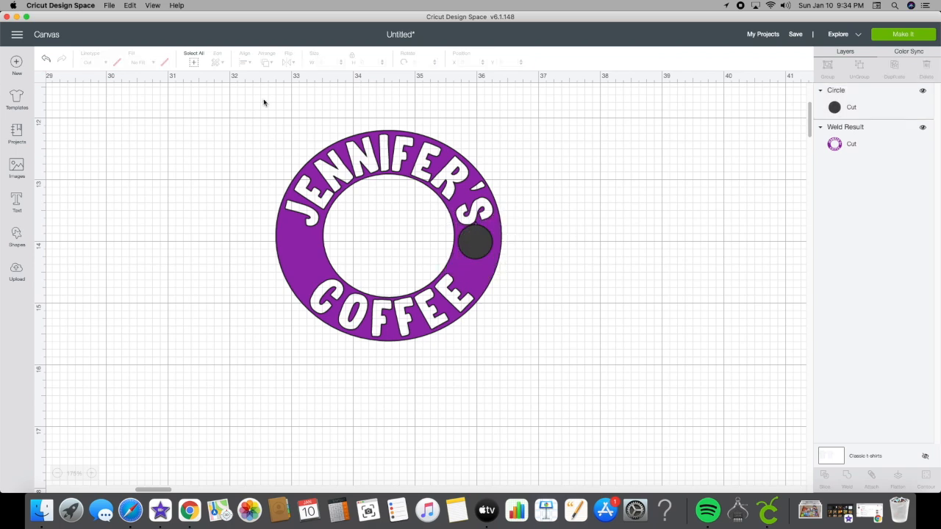
- Weld the second circle to the ring to fill the right star cutout, and move the ring to about X 31.9, Y 12.4
drag(273, 111, 523, 242)
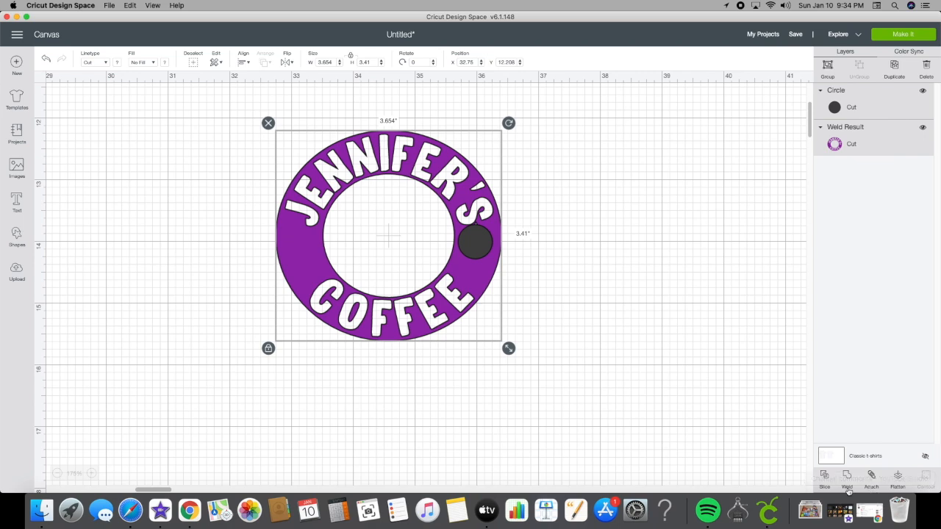
click(846, 479)
drag(439, 291, 383, 300)
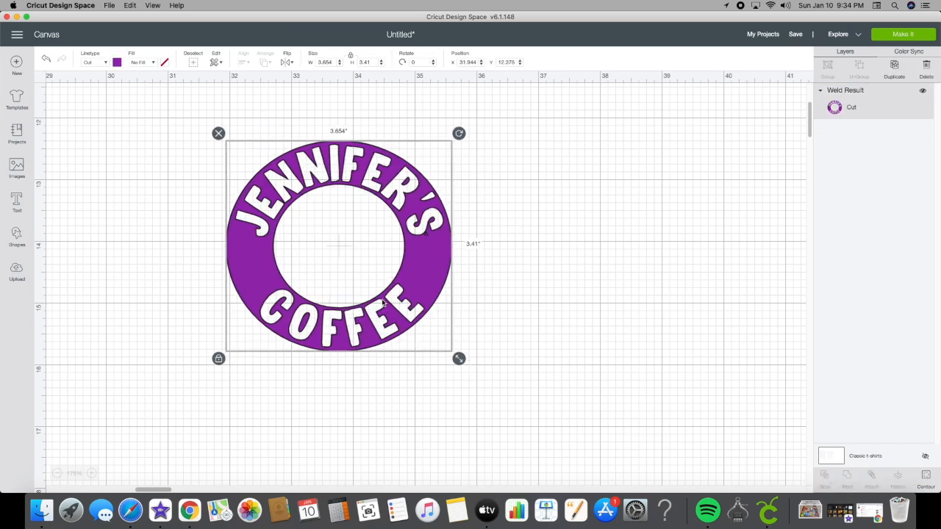
scroll(500, 287, down, 10)
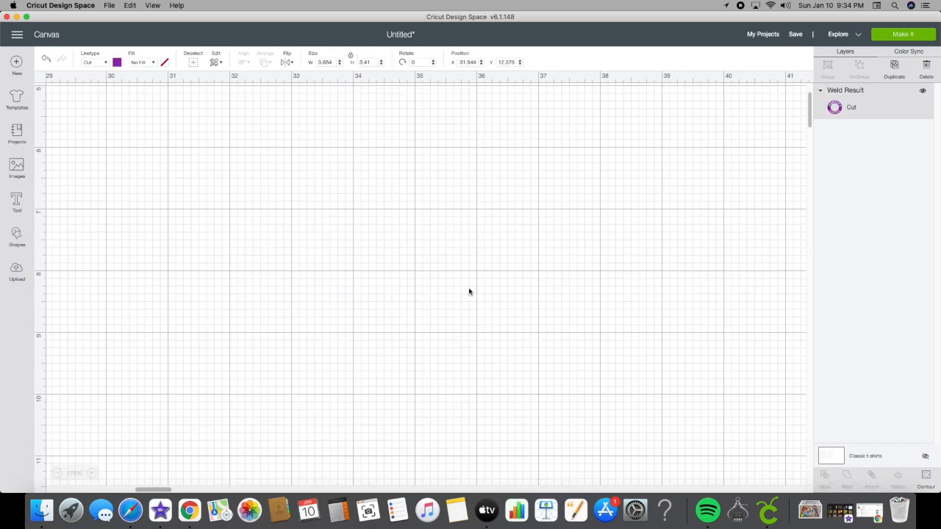
scroll(470, 291, up, 11)
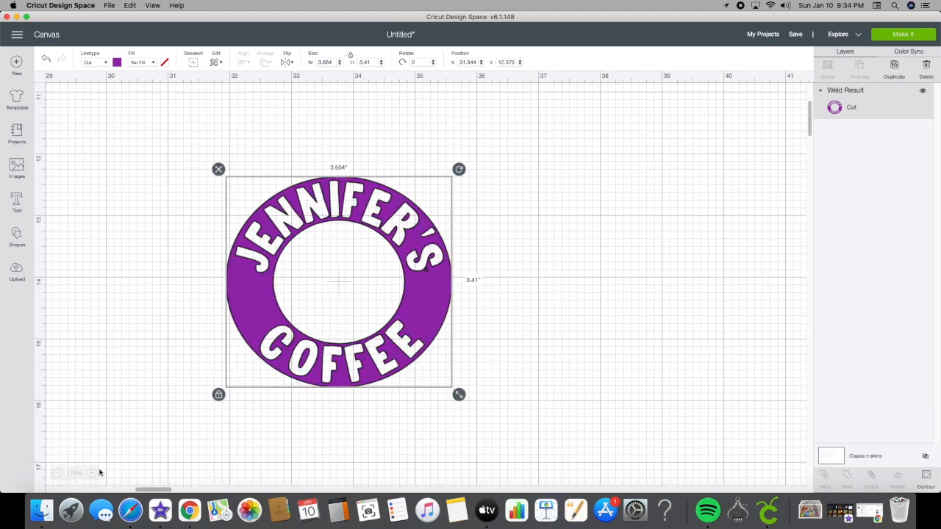
- Add a circle to the canvas and shrink it to about 0.1 in across
click(91, 472)
click(92, 472)
click(91, 473)
scroll(440, 391, down, 10)
scroll(447, 387, up, 5)
drag(806, 145, 800, 124)
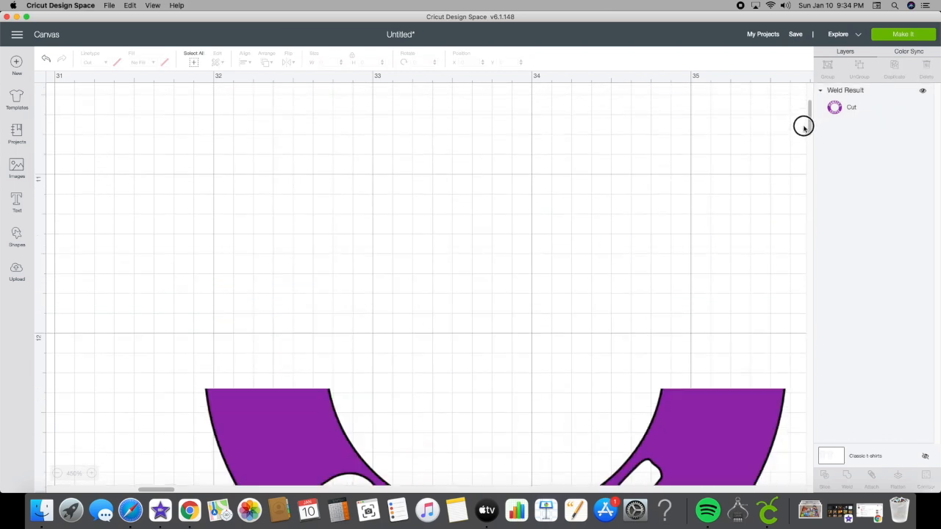
click(18, 240)
click(98, 173)
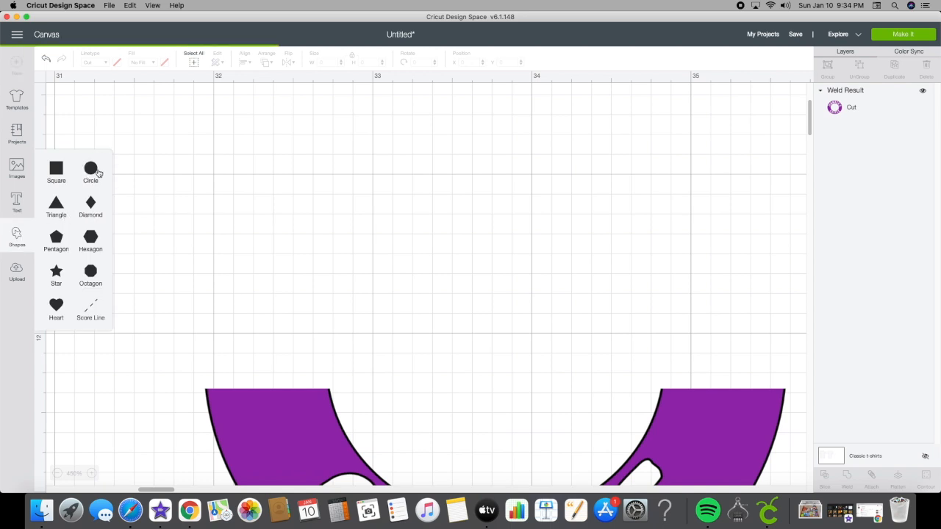
drag(558, 405, 514, 199)
drag(582, 460, 294, 170)
click(249, 432)
drag(249, 431, 239, 349)
drag(574, 366, 591, 170)
- Position the small circle over the leftover star notch just below the S at the end of the curved name
drag(145, 154, 99, 332)
drag(250, 353, 434, 323)
drag(466, 350, 698, 330)
click(688, 374)
click(699, 332)
click(567, 334)
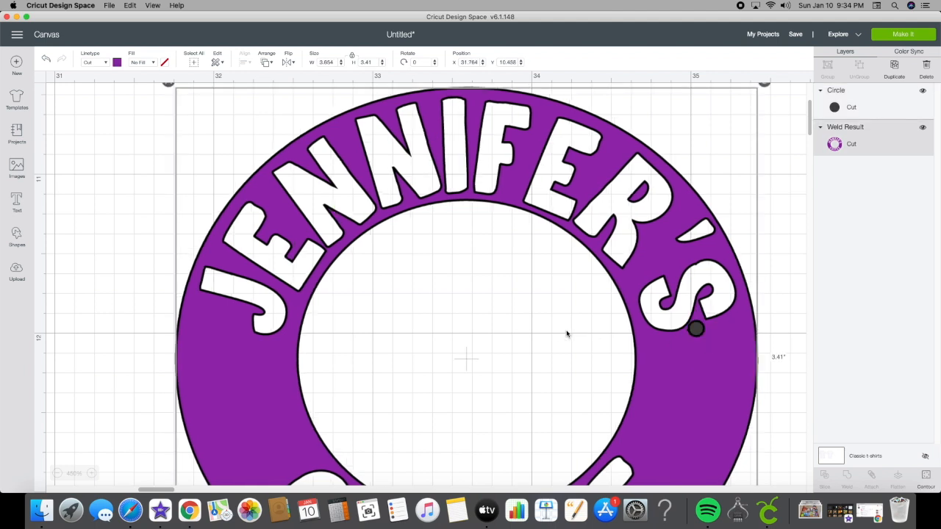
click(710, 344)
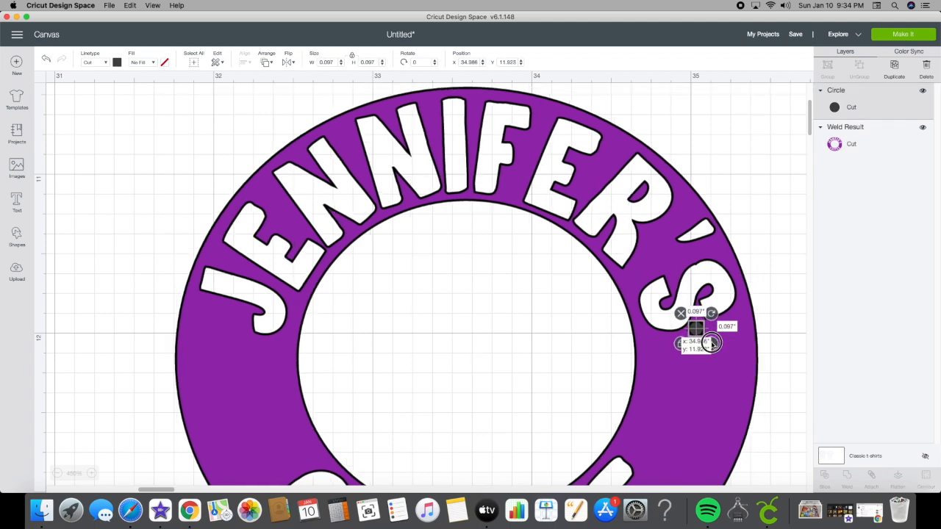
click(492, 334)
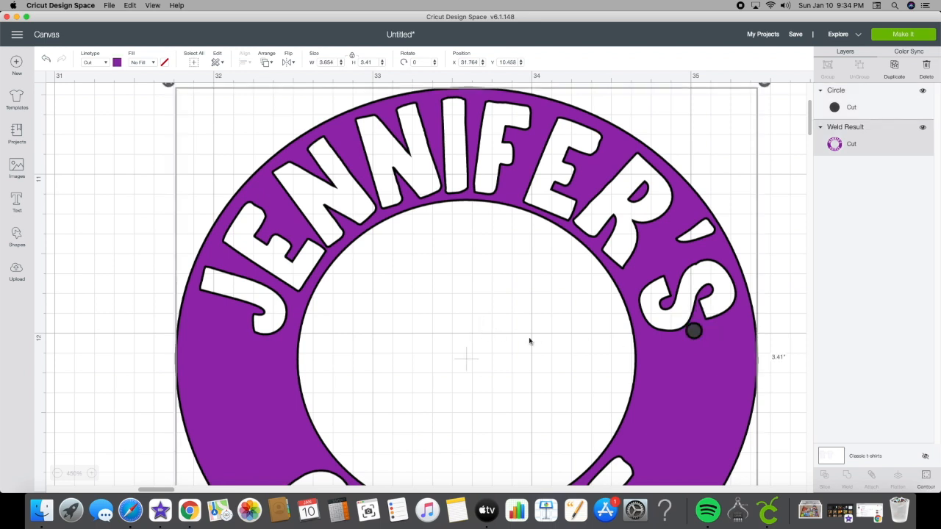
drag(684, 368, 684, 370)
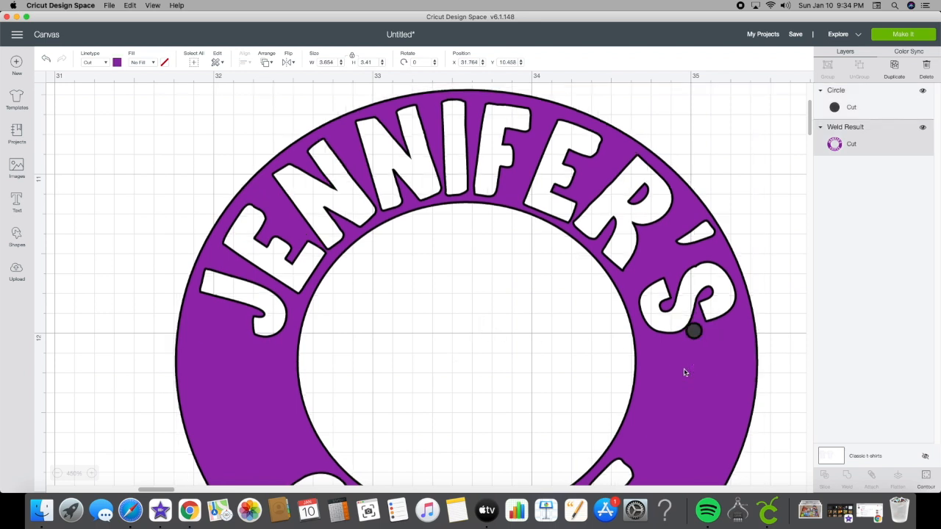
- Weld the small circle to the ring and move the ring to about X 32.33, Y 9.47
drag(90, 192, 806, 374)
click(848, 477)
drag(704, 435, 639, 357)
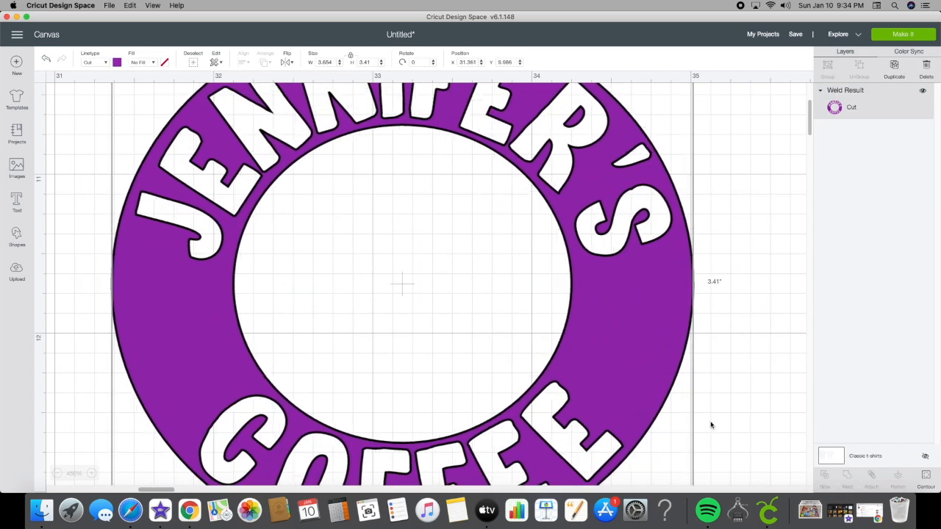
click(56, 473)
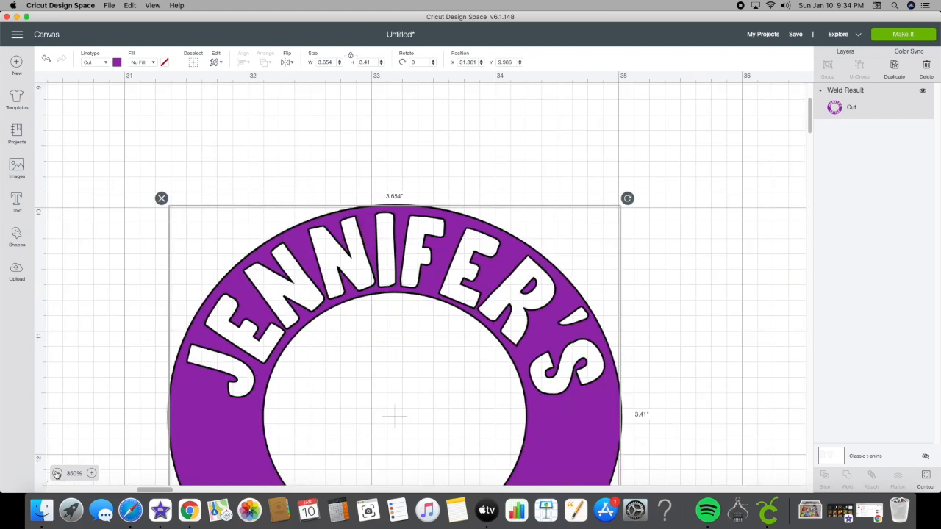
click(57, 473)
click(532, 340)
drag(394, 336, 499, 283)
- Add a heart about 0.494 in wide and place it on the ring's left side at about X 32.5, Y 11.28
click(9, 240)
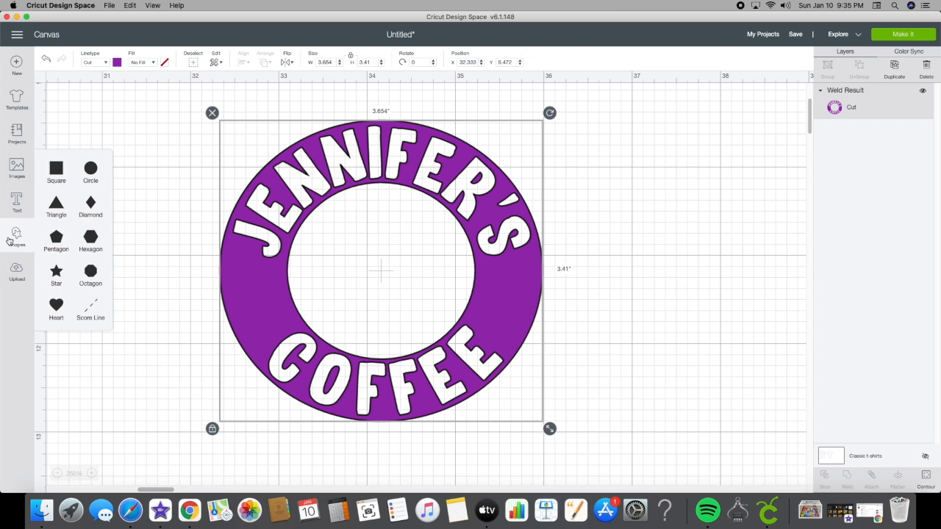
click(57, 301)
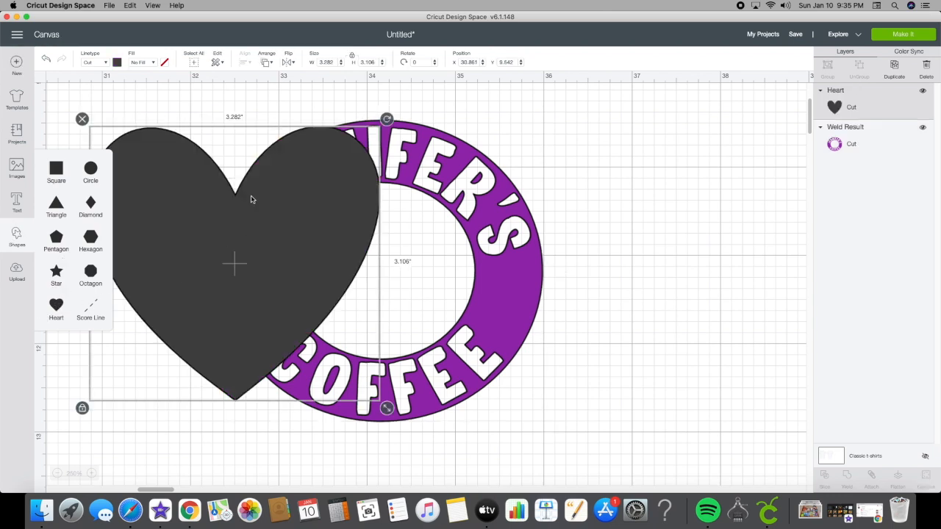
drag(387, 409, 272, 308)
click(188, 321)
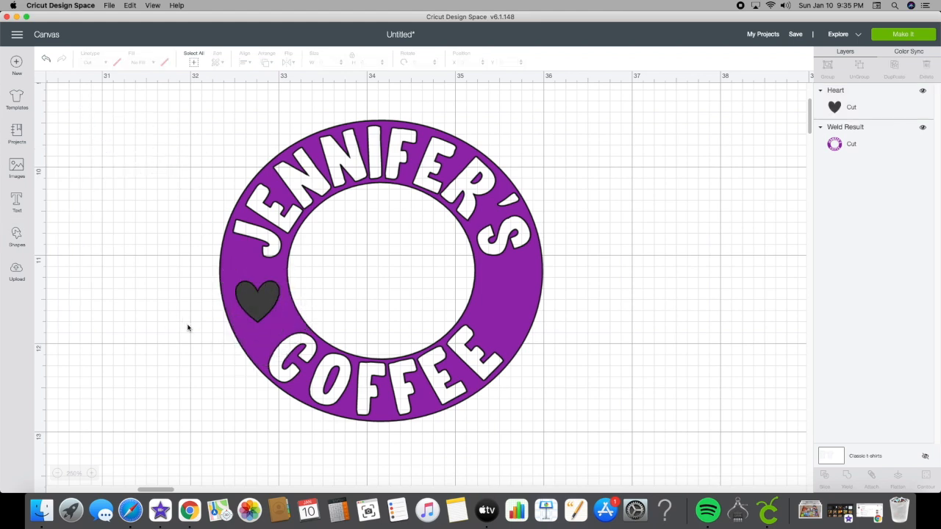
click(268, 300)
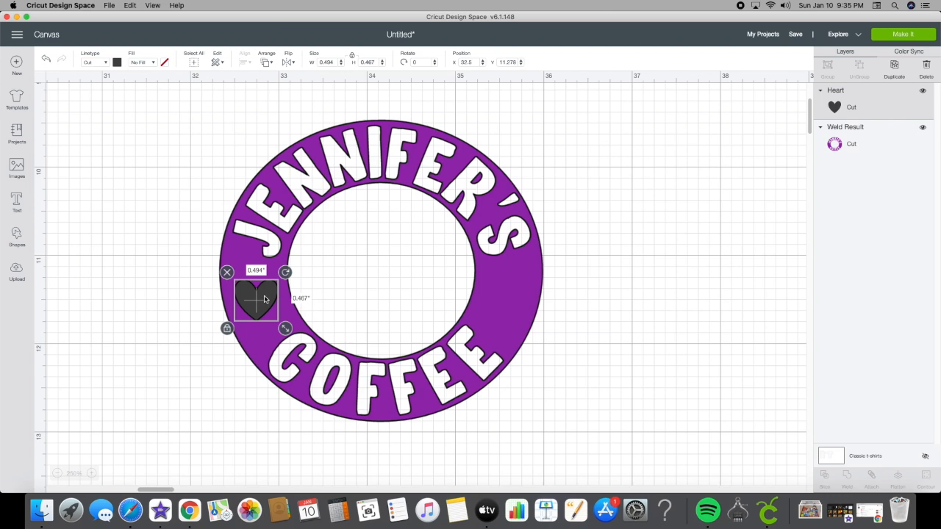
- Duplicate the small heart and place the copy on the blank canvas outside the ring's right side
right_click(265, 298)
click(289, 254)
drag(274, 317, 665, 360)
click(183, 264)
click(351, 353)
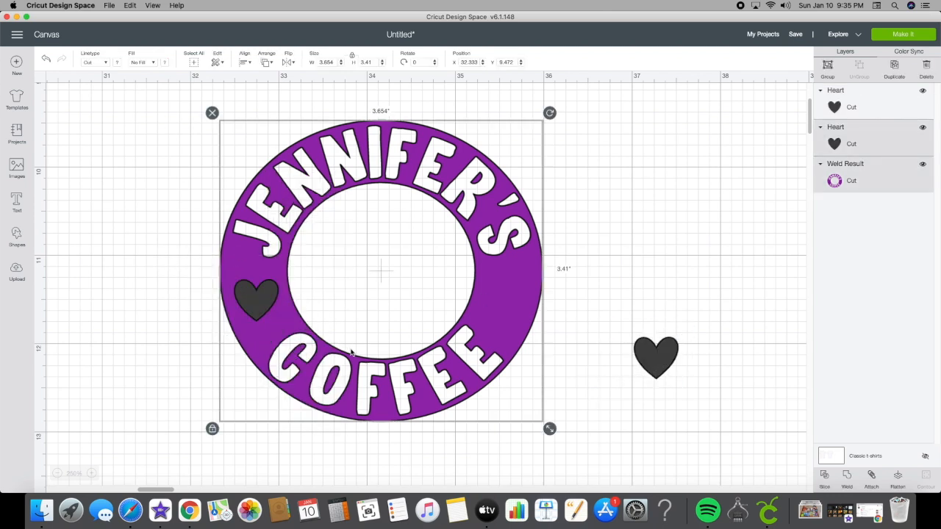
click(846, 479)
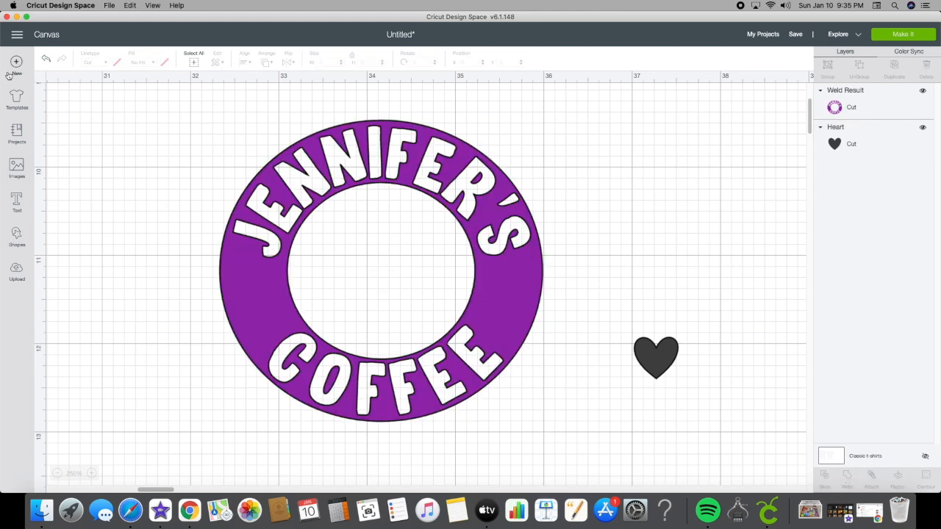
click(47, 58)
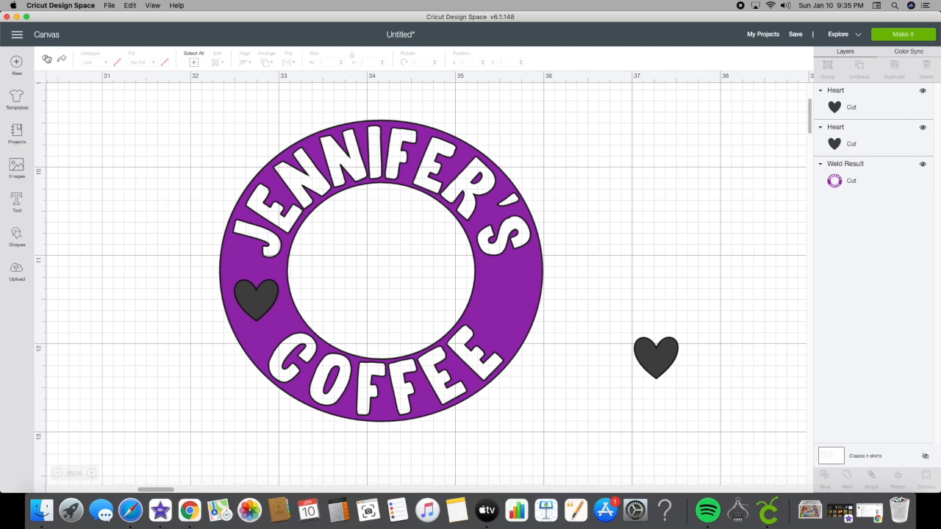
- Slice the left heart out of the ring, move the ring aside, and delete the two leftover heart pieces
drag(150, 201, 463, 362)
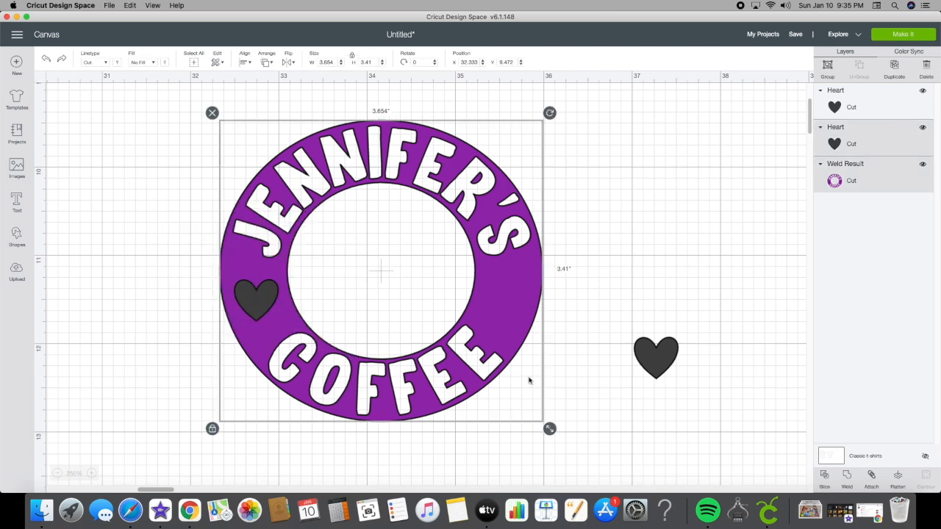
click(825, 477)
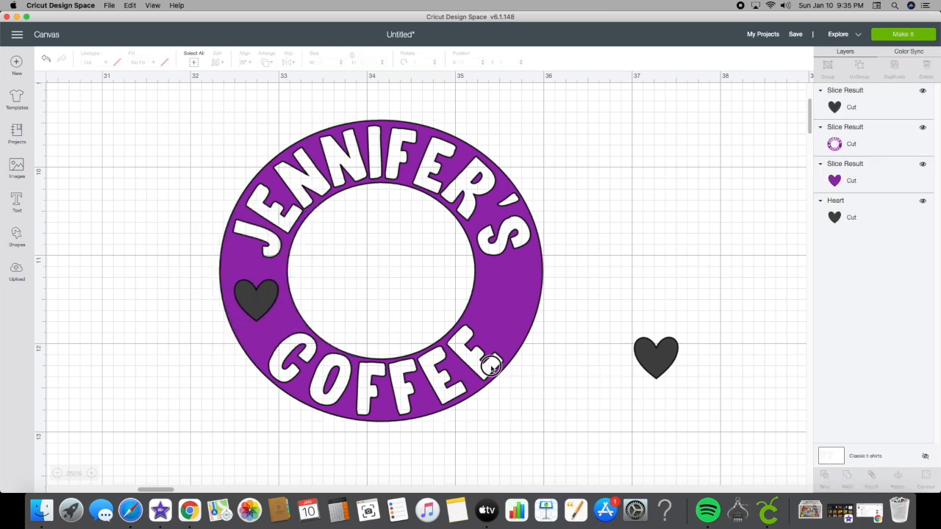
drag(487, 360, 588, 359)
click(257, 302)
key(Delete)
click(249, 290)
key(Delete)
- Place the spare heart on the ring's right side at about X 36.47, Y 11.21 and bring it in front of the ring
drag(680, 359, 588, 279)
click(263, 62)
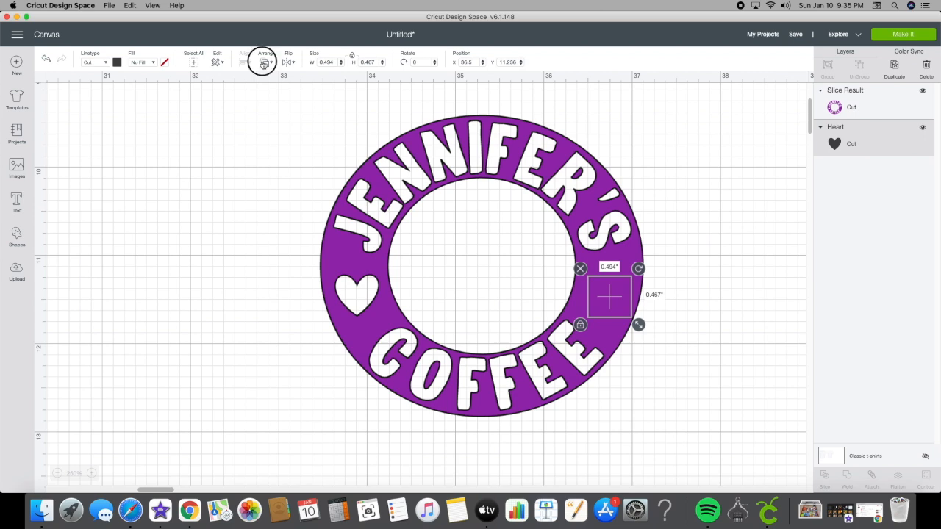
click(283, 116)
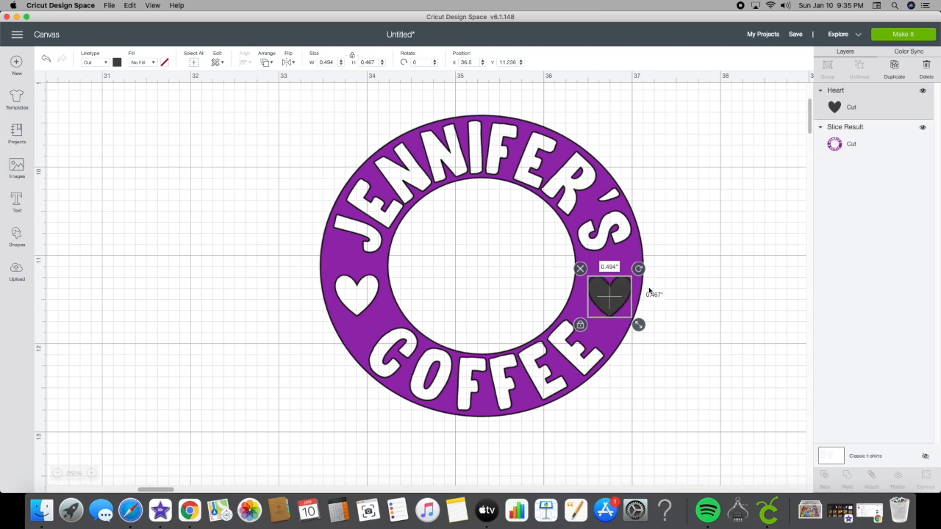
click(694, 296)
drag(614, 296, 612, 292)
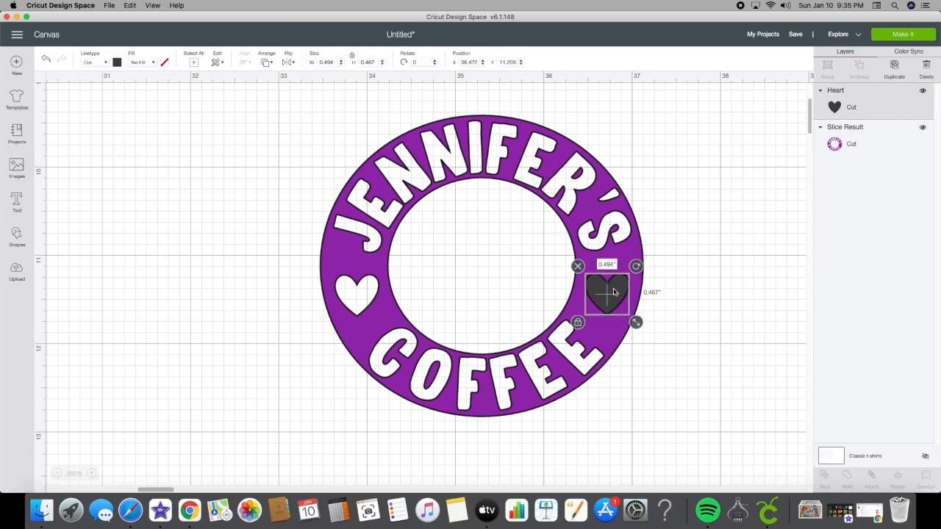
- Slice the right heart out of the ring, delete the two leftover heart pieces, and reposition the ring near X 32.3, Y 9.5
click(724, 304)
drag(725, 273, 542, 259)
click(824, 478)
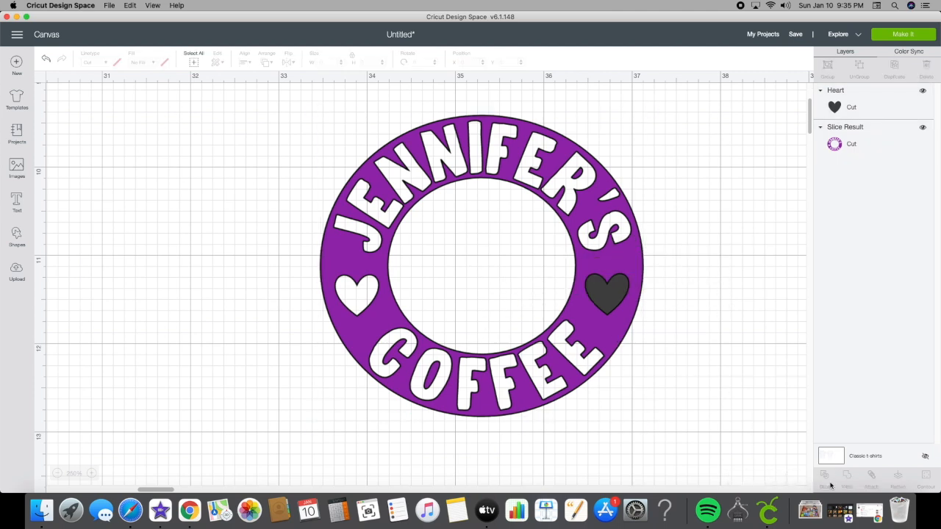
drag(561, 349, 441, 337)
click(604, 290)
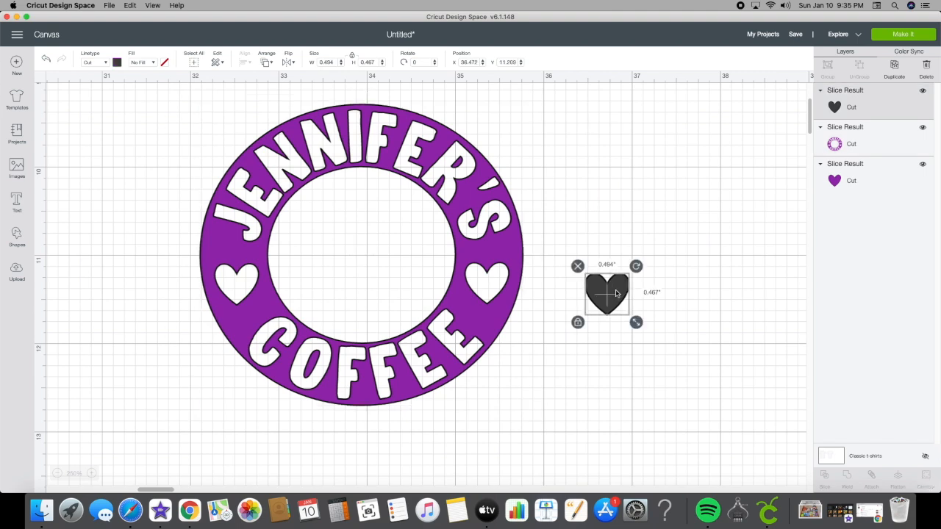
click(575, 266)
click(604, 288)
click(570, 261)
click(601, 297)
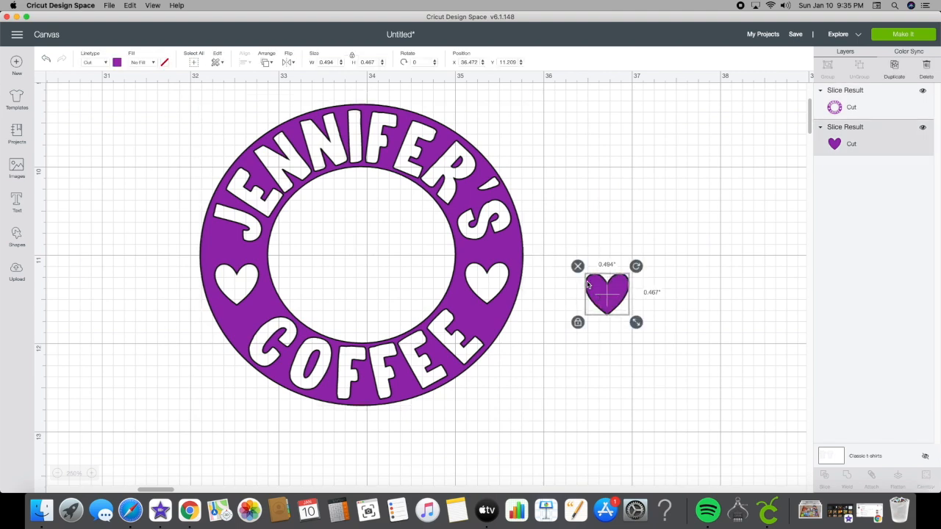
click(577, 266)
drag(461, 258, 479, 276)
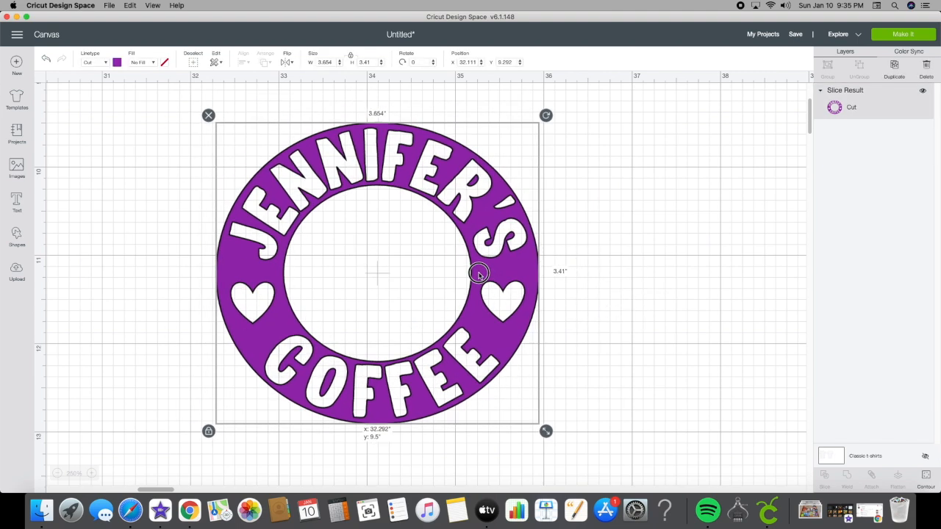
- Preview the ring decal on the cutting mat and return to the canvas
click(910, 36)
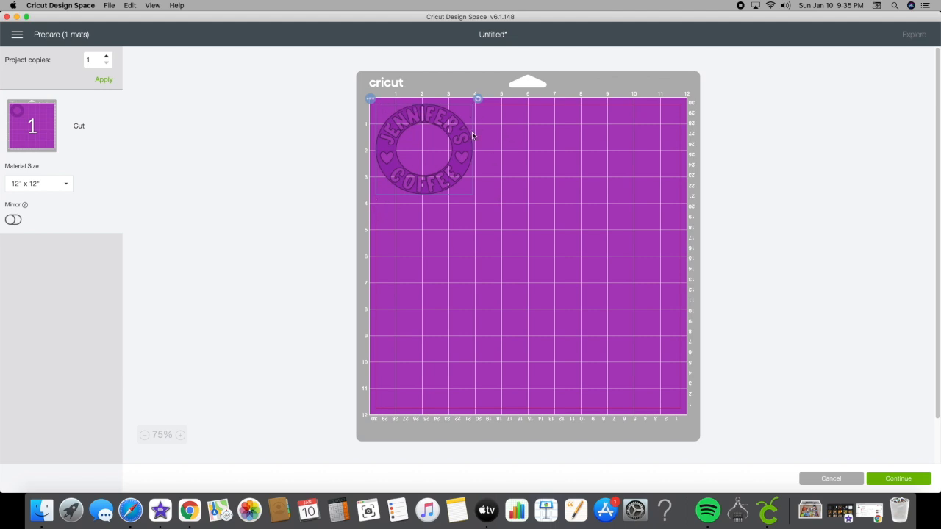
click(827, 479)
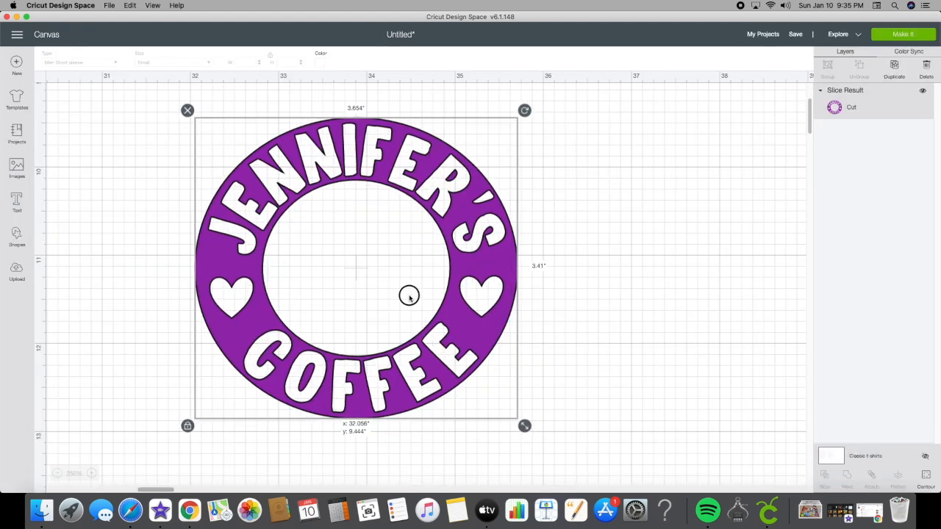
drag(409, 295, 388, 295)
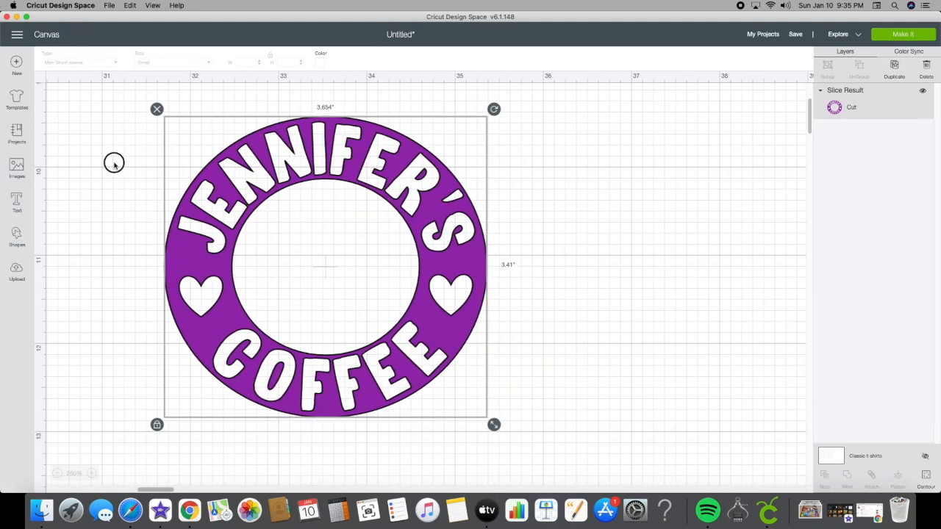
click(106, 114)
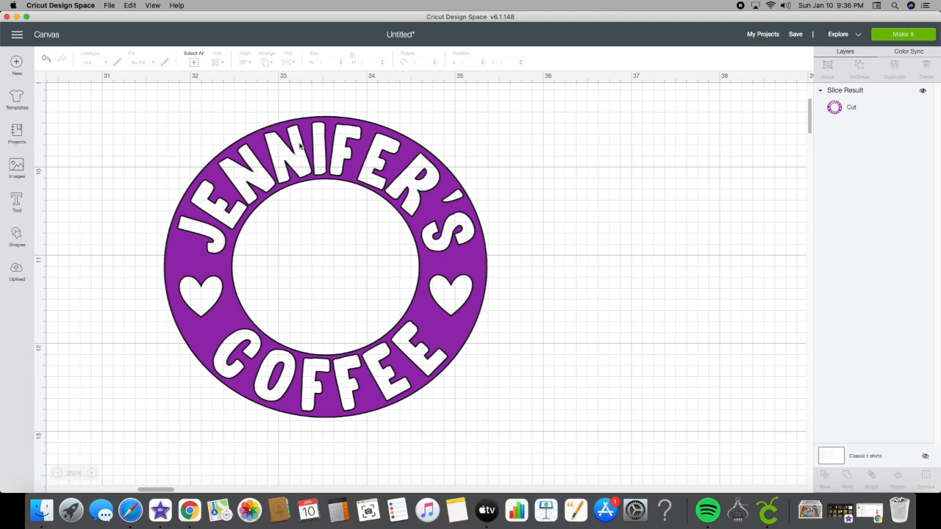
- Move the ring decal up toward the canvas's upper edge, to about X 21.82, Y 1.86
scroll(406, 231, up, 5)
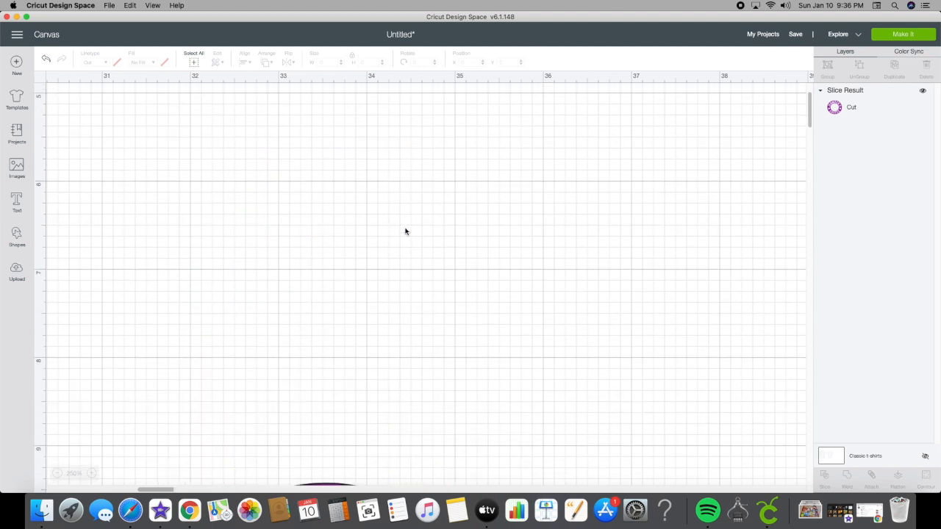
scroll(382, 361, down, 3)
drag(375, 381, 273, 144)
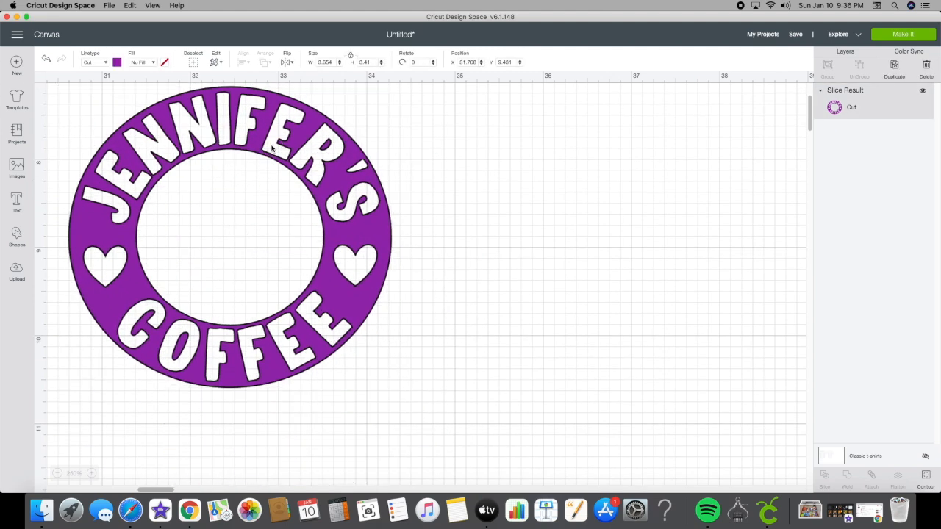
scroll(499, 274, up, 3)
drag(294, 330, 271, 167)
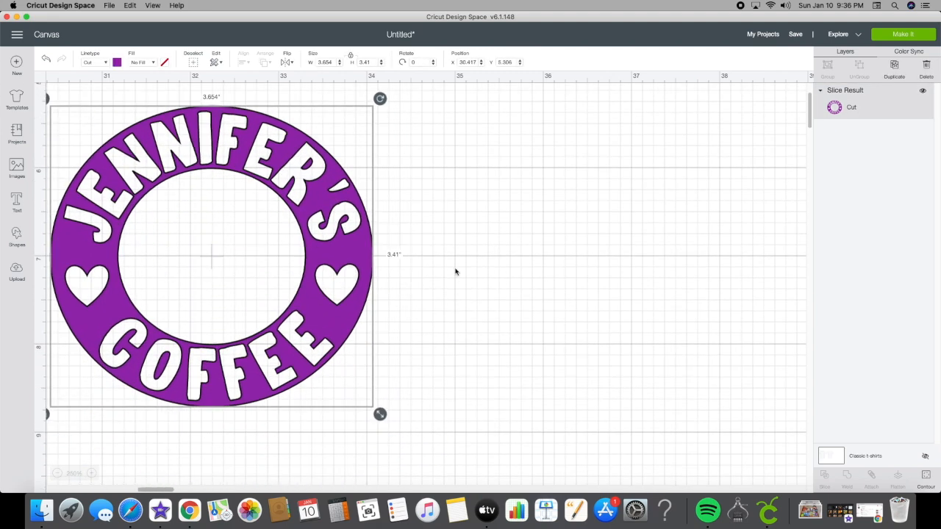
scroll(480, 286, up, 5)
drag(210, 464, 227, 127)
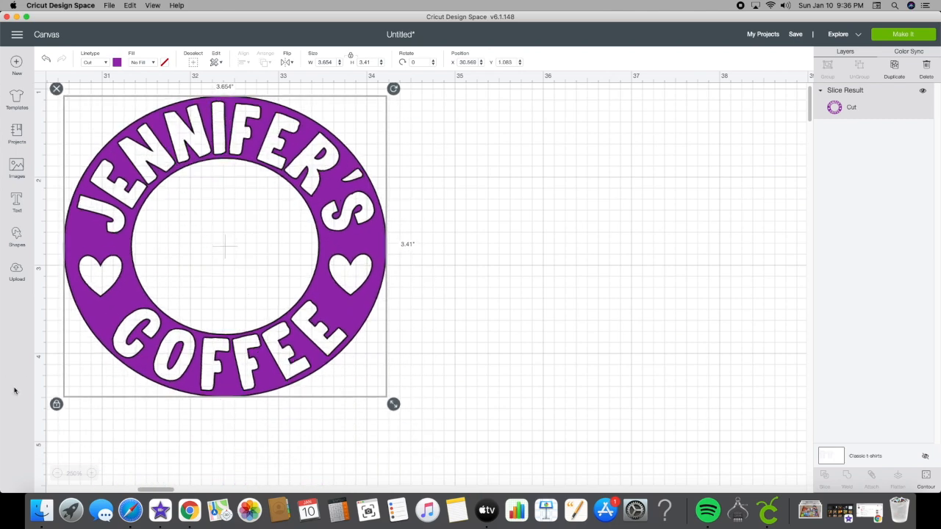
click(57, 472)
click(56, 473)
click(57, 472)
click(57, 474)
drag(348, 153, 150, 185)
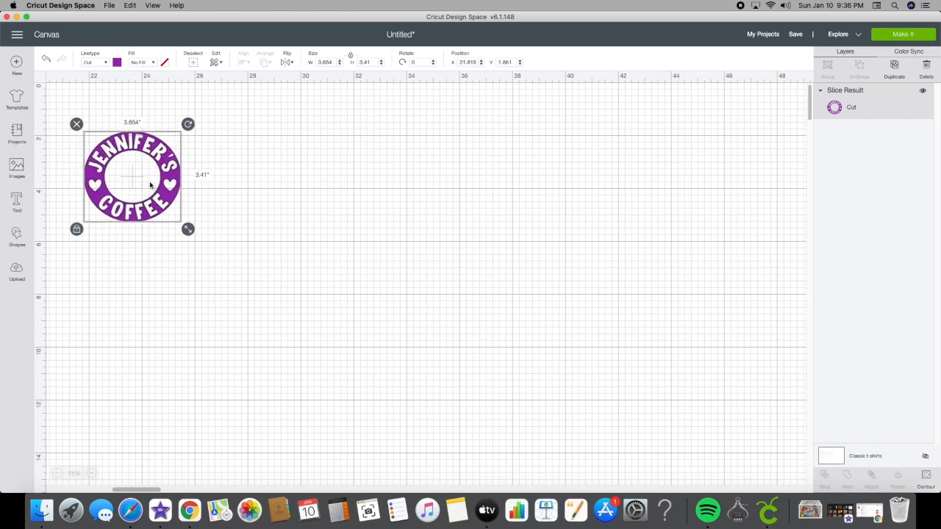